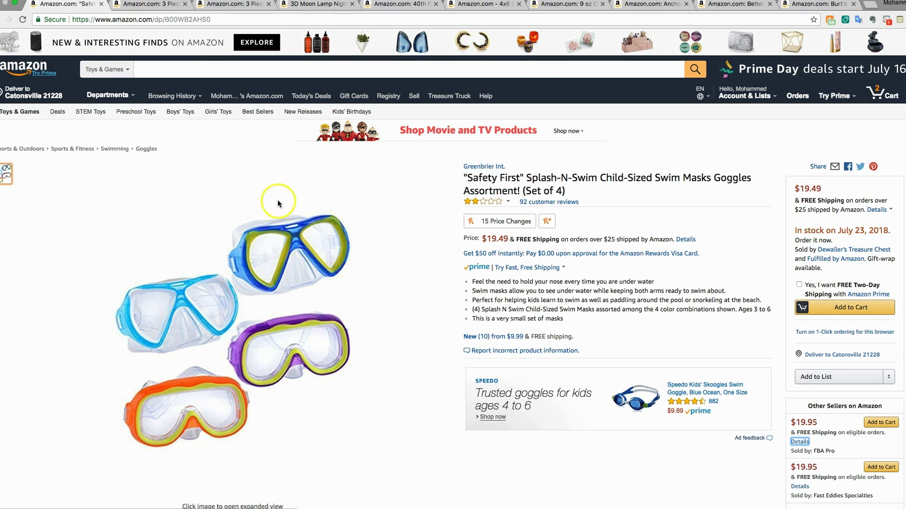
# - Open the sage green king comforter listing and examine its price, size and color options
pyautogui.scroll(-1, 278, 216)
pyautogui.scroll(1, 283, 215)
pyautogui.click(144, 6)
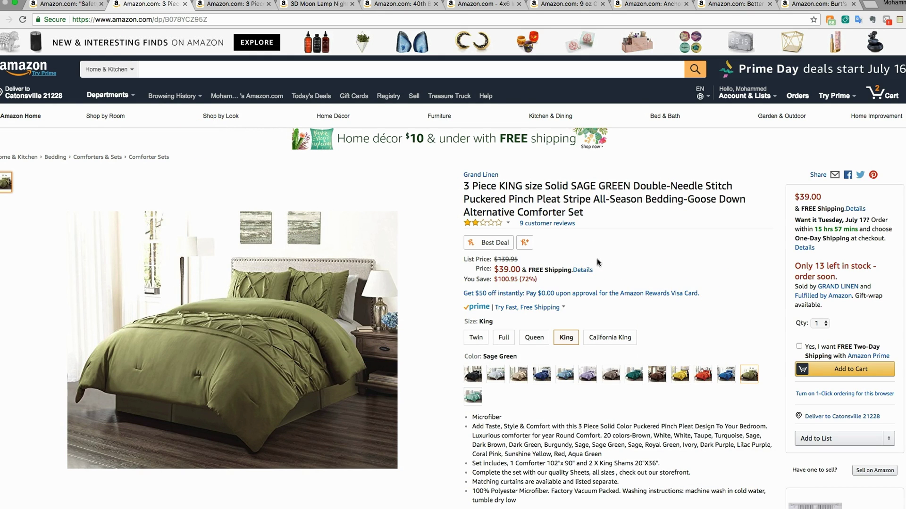
pyautogui.scroll(-2, 596, 259)
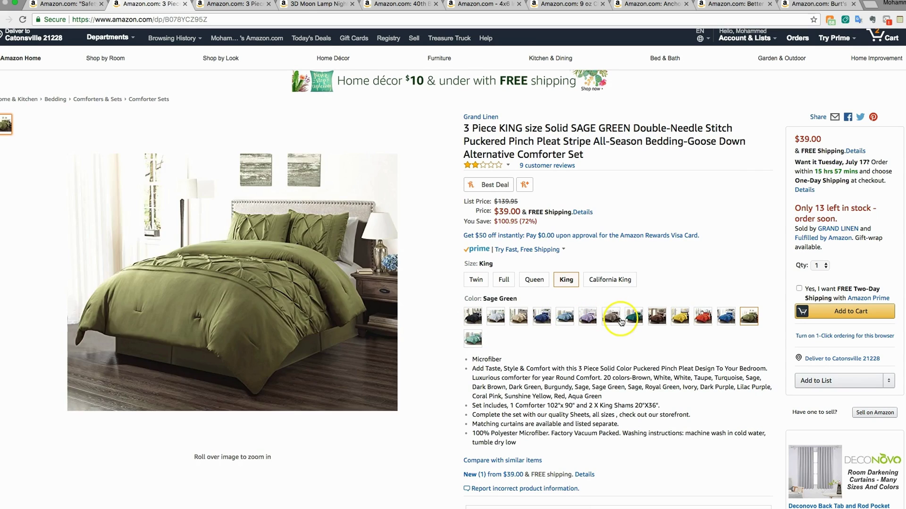
pyautogui.scroll(1, 610, 324)
pyautogui.scroll(1, 610, 324)
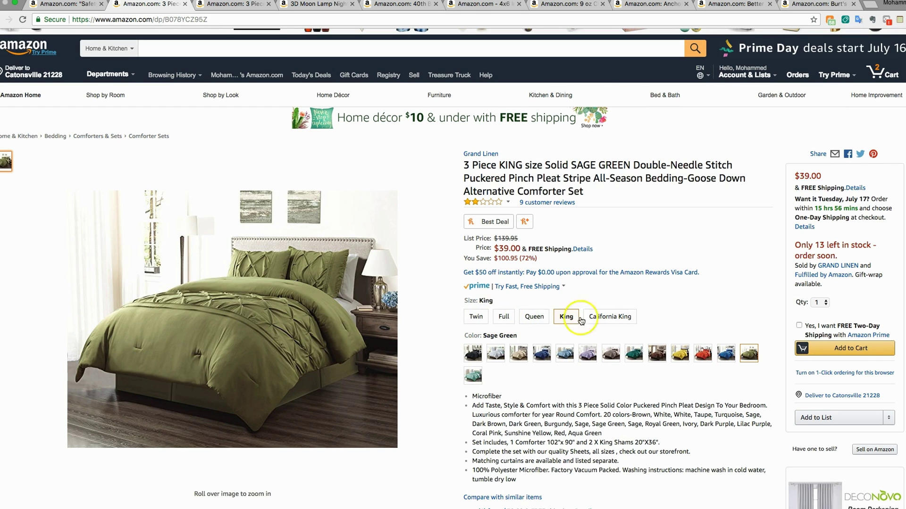
pyautogui.scroll(1, 623, 316)
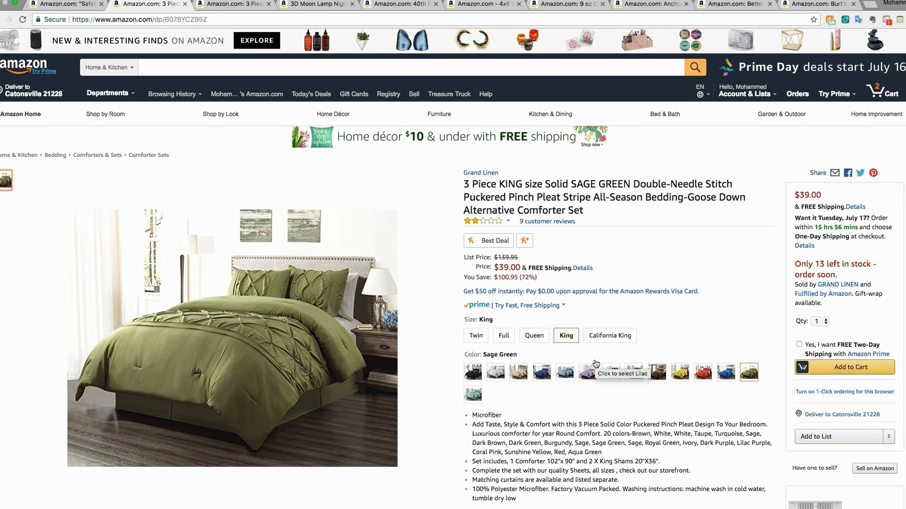
pyautogui.click(606, 290)
pyautogui.click(631, 274)
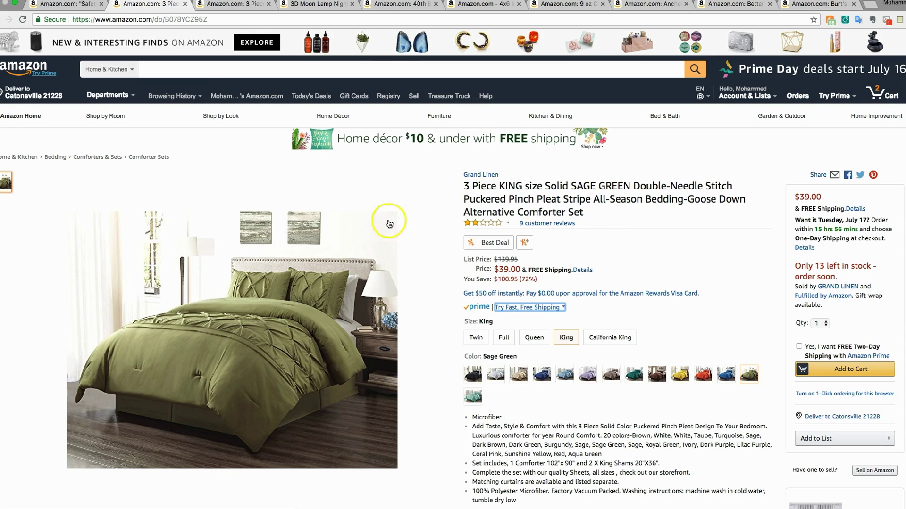
# - Close the sage green and light blue comforter listings and preview the 3D moon lamp's product images
pyautogui.click(185, 5)
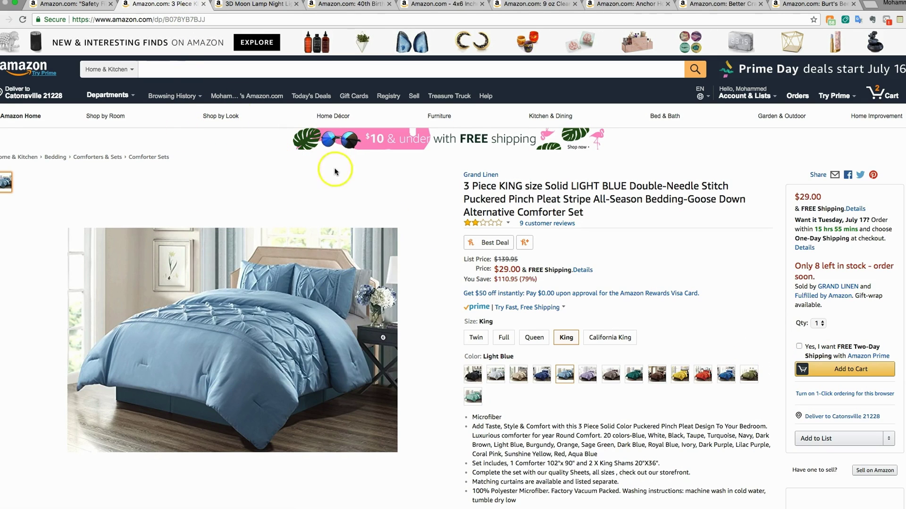
pyautogui.click(203, 3)
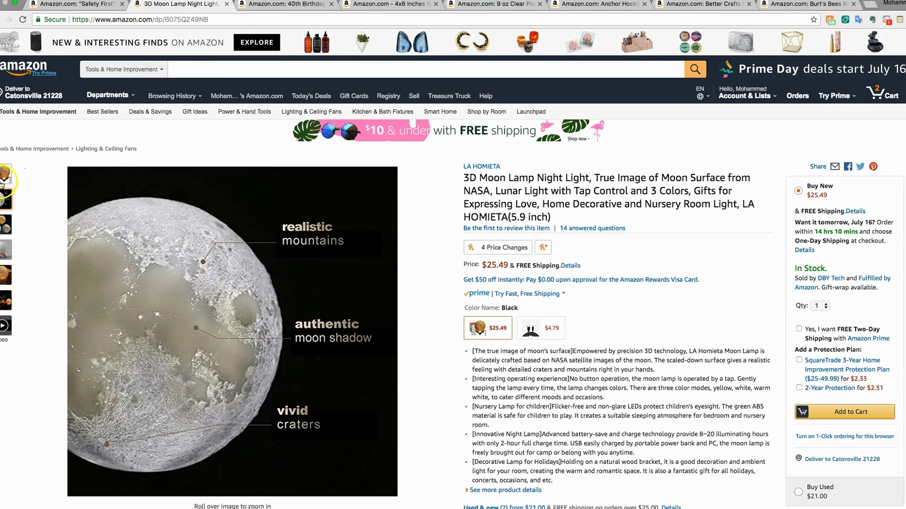
pyautogui.moveTo(5, 178)
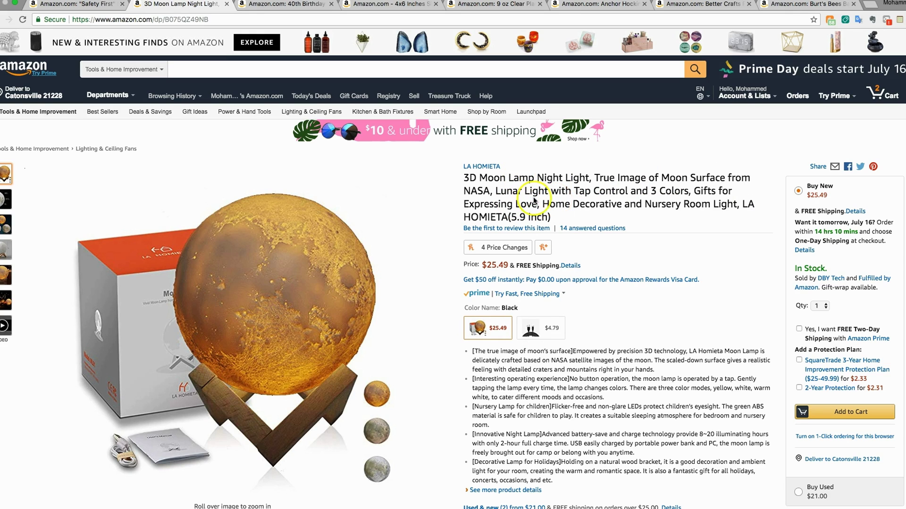
pyautogui.moveTo(344, 209)
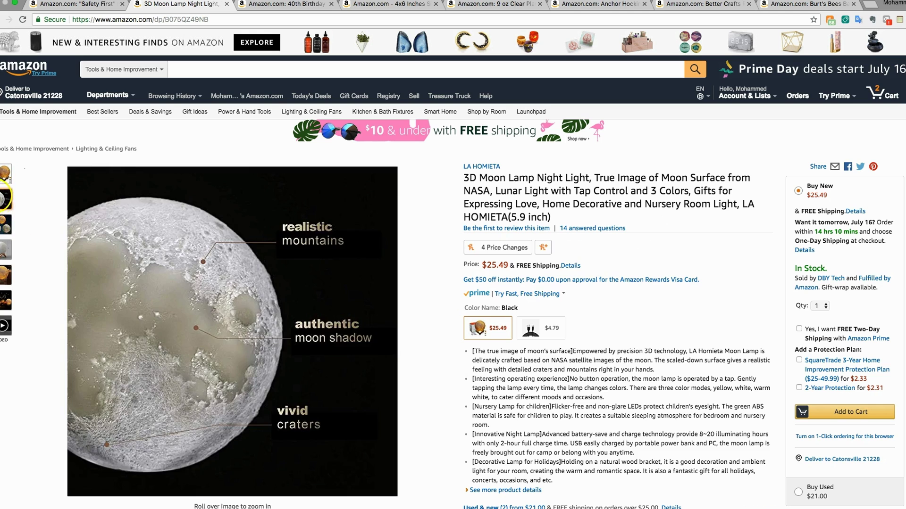
pyautogui.moveTo(15, 341)
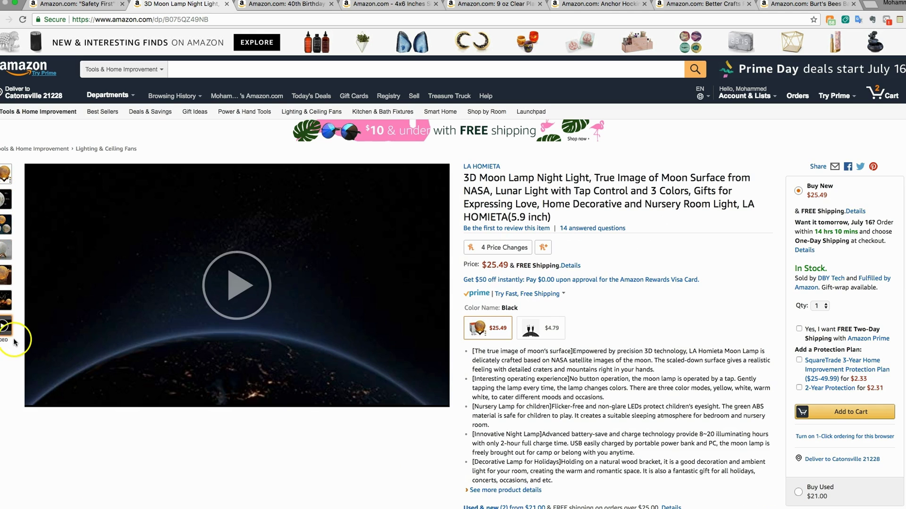
# - Play the moon lamp's product video, skip ahead to about 0:09, pause it and close the viewer
pyautogui.click(242, 291)
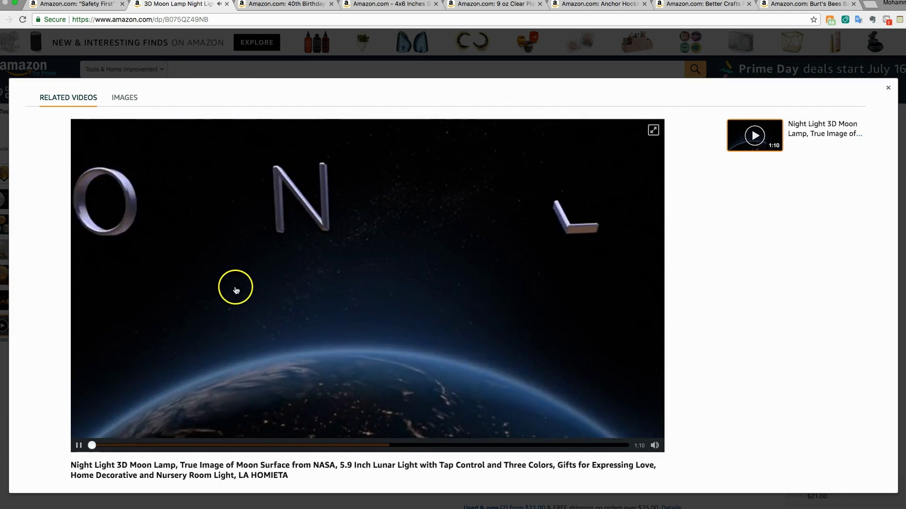
pyautogui.click(149, 447)
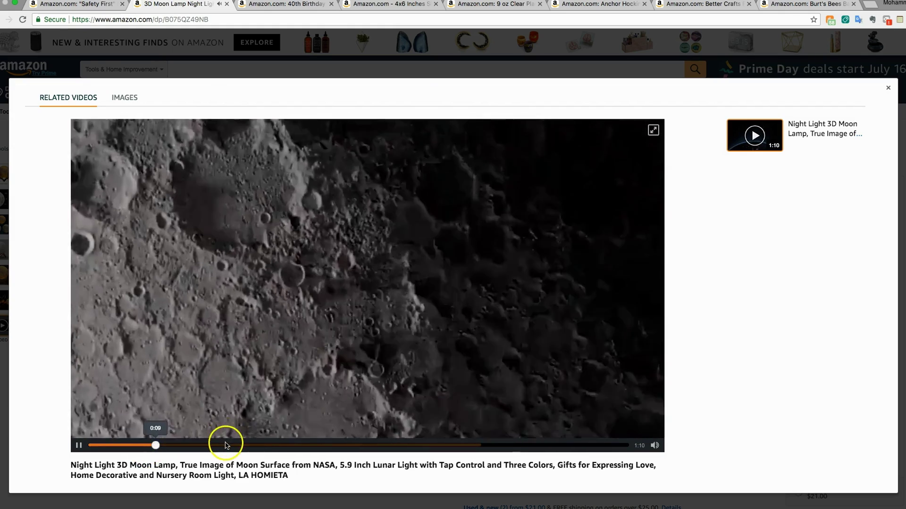
pyautogui.click(420, 183)
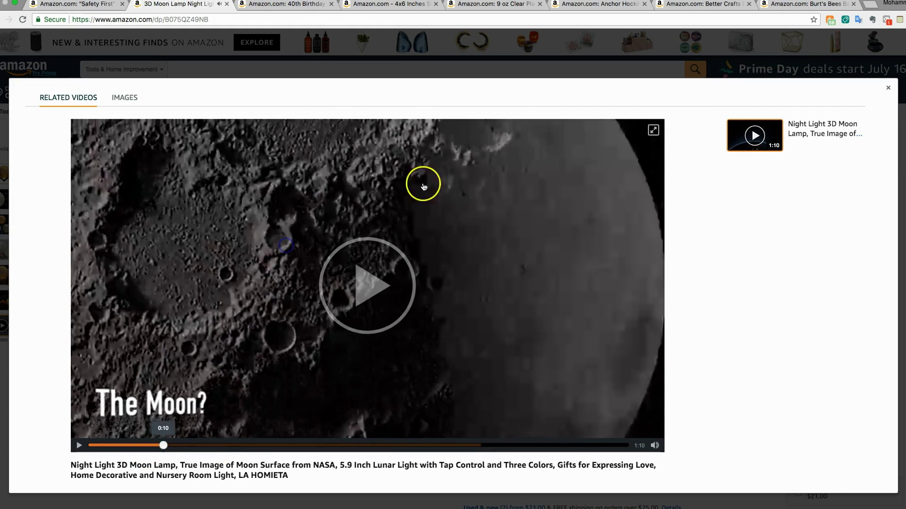
pyautogui.click(885, 91)
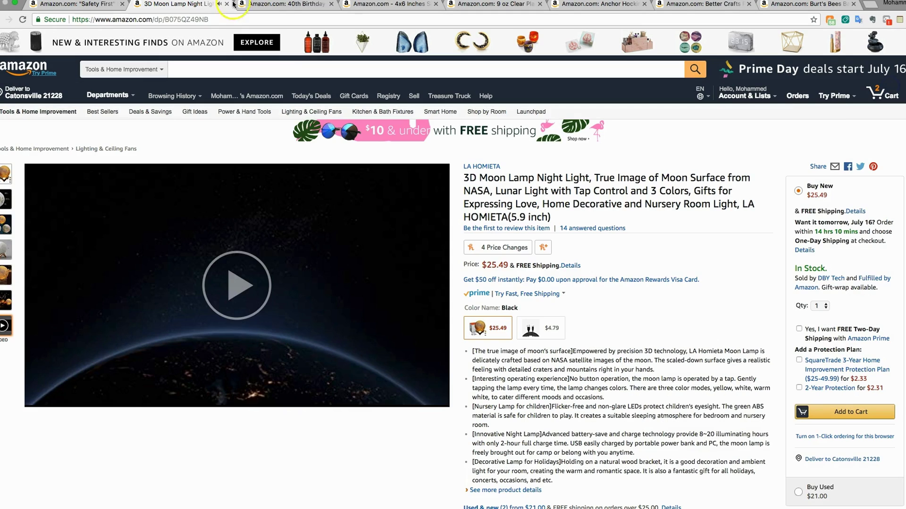
# - Open the 40th birthday decorations listing and check its sales estimates with the Jungle Scout extension
pyautogui.click(277, 5)
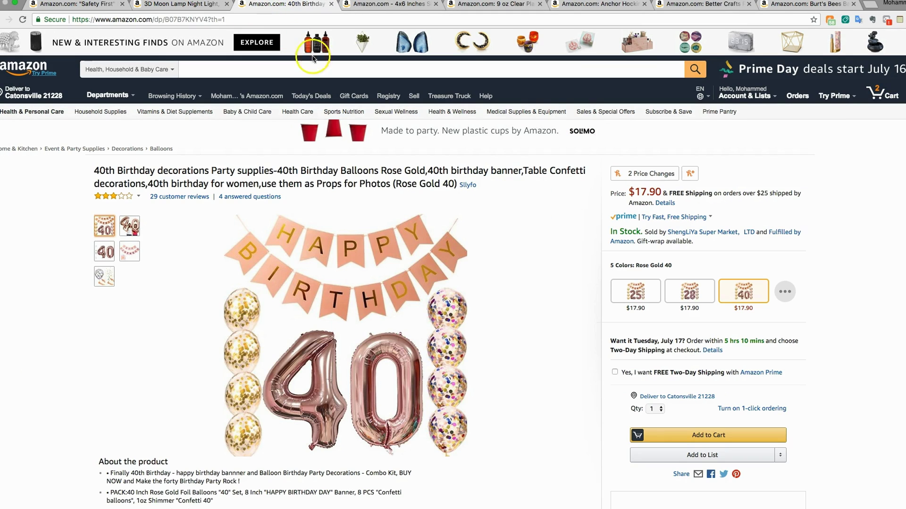
pyautogui.click(697, 295)
pyautogui.click(899, 19)
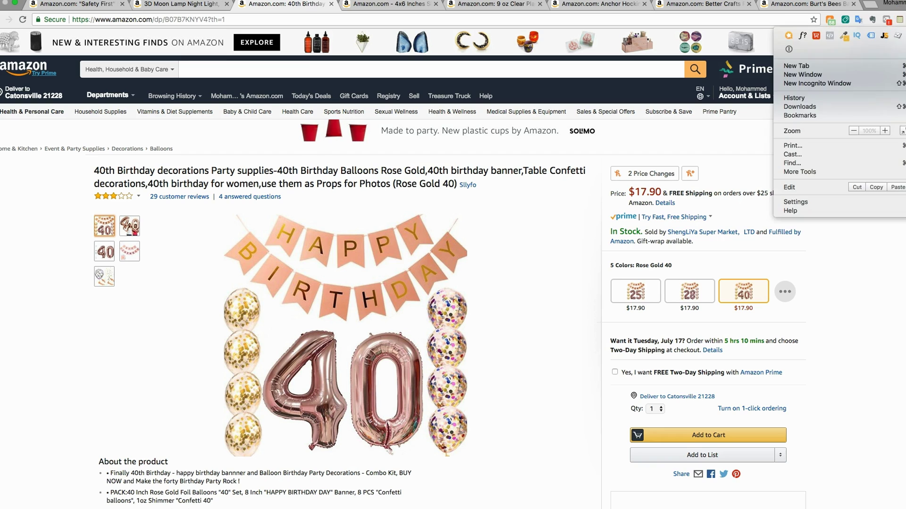
pyautogui.click(817, 126)
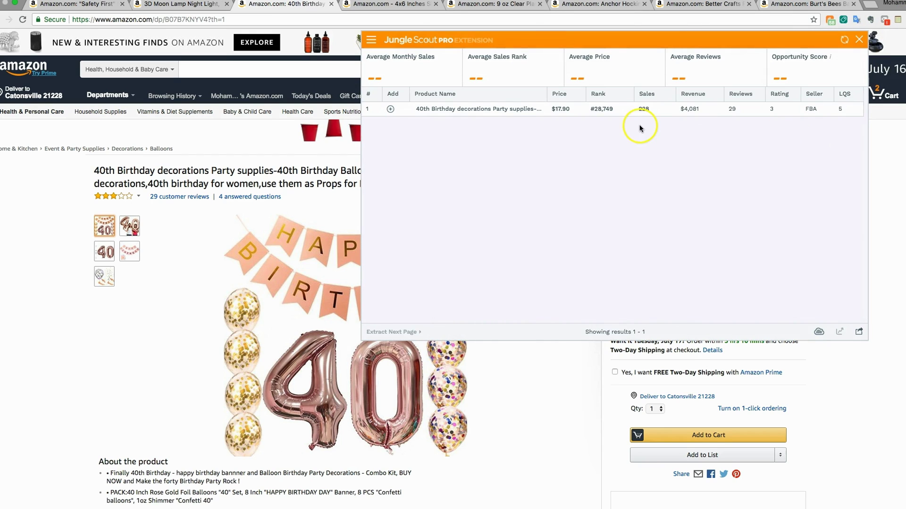
pyautogui.click(858, 40)
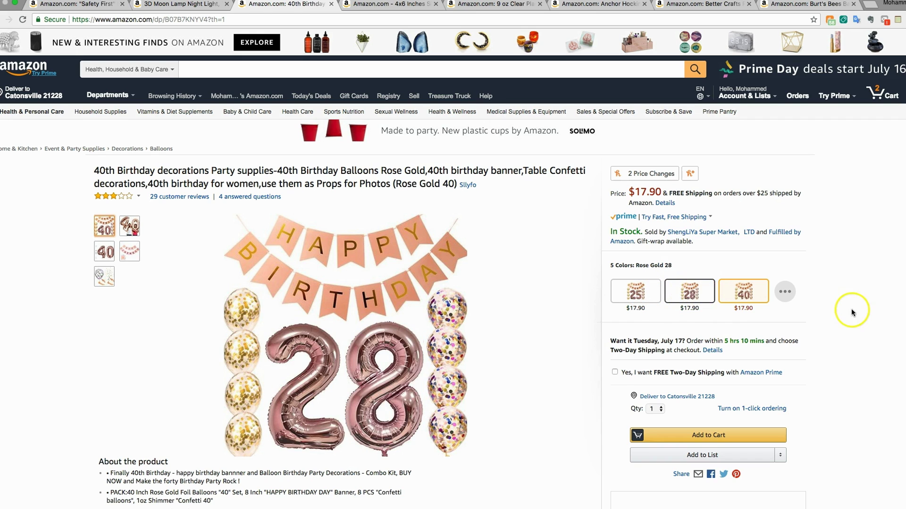
# - Expand all color options of the birthday decorations and look through the banner and confetti balloon images
pyautogui.click(800, 297)
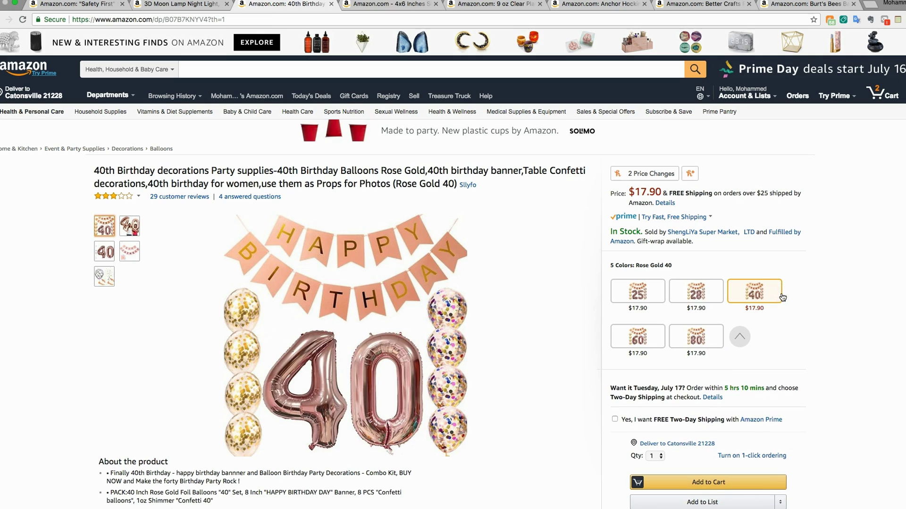
pyautogui.click(672, 363)
pyautogui.click(104, 252)
pyautogui.click(134, 254)
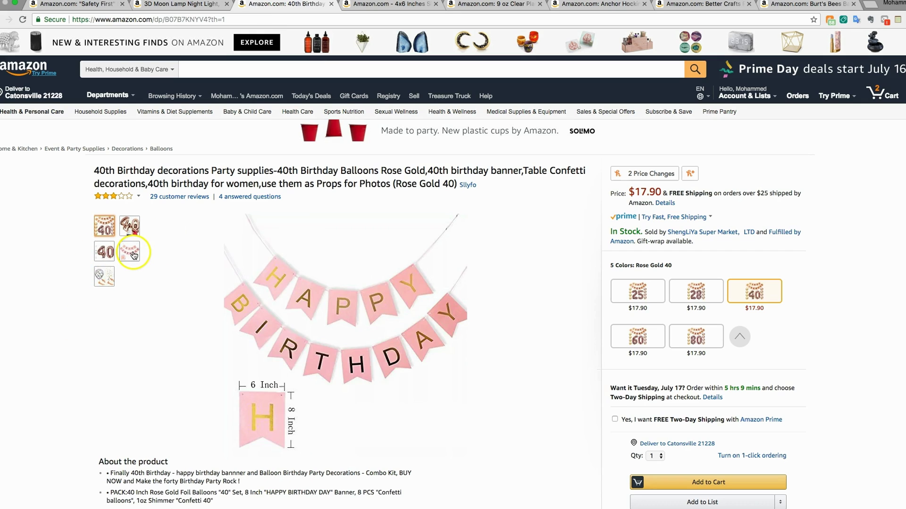
pyautogui.click(104, 283)
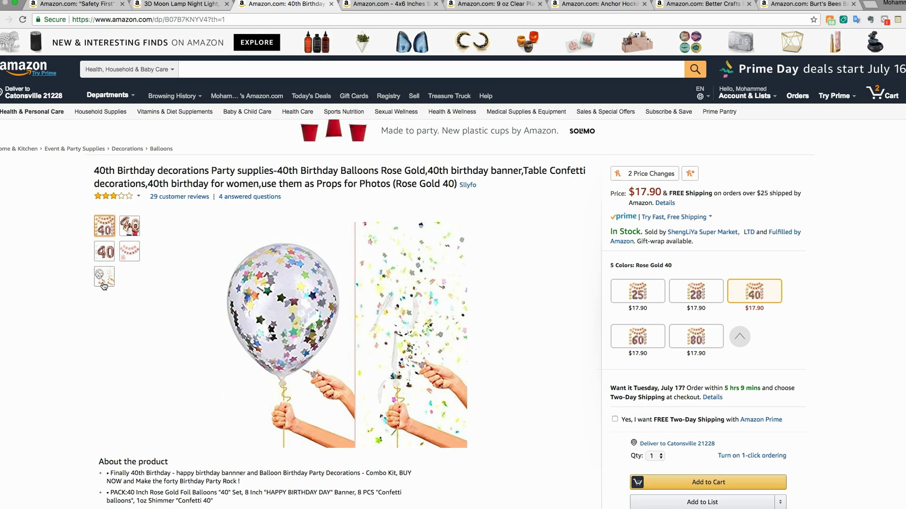
pyautogui.click(509, 329)
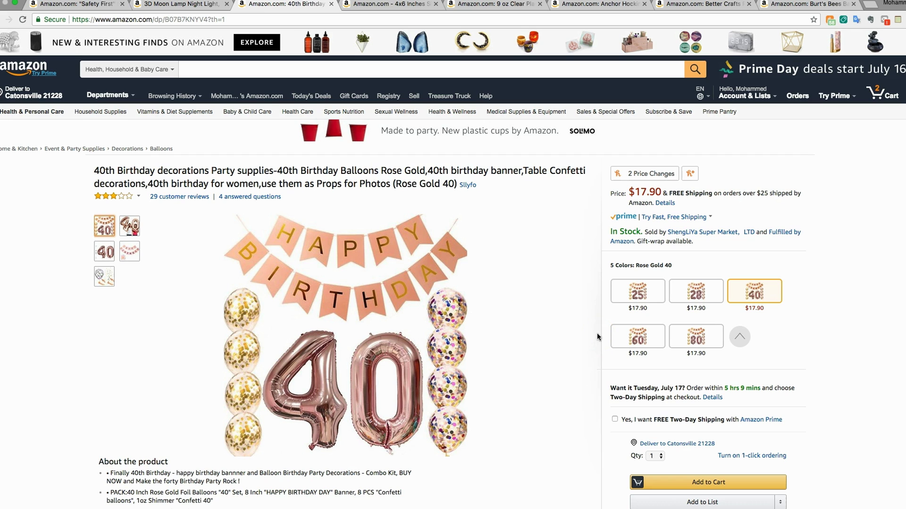
# - Close the birthday decorations listing and compare the Blue and Grey Triple Frame options of the 4x6 picture frame
pyautogui.click(333, 5)
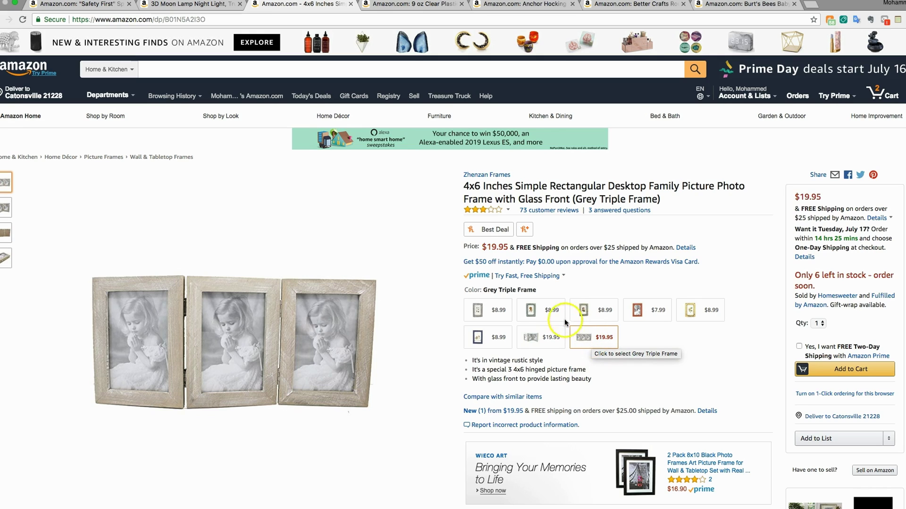
pyautogui.click(553, 315)
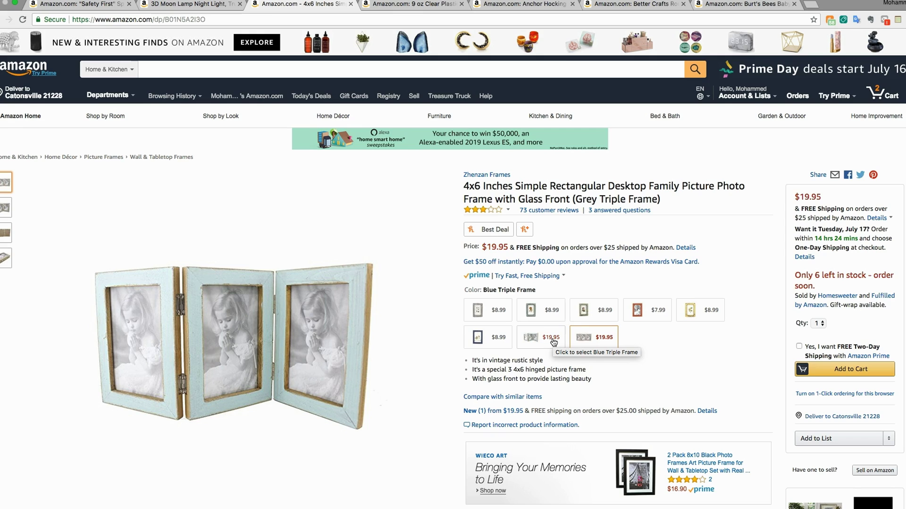
pyautogui.click(584, 340)
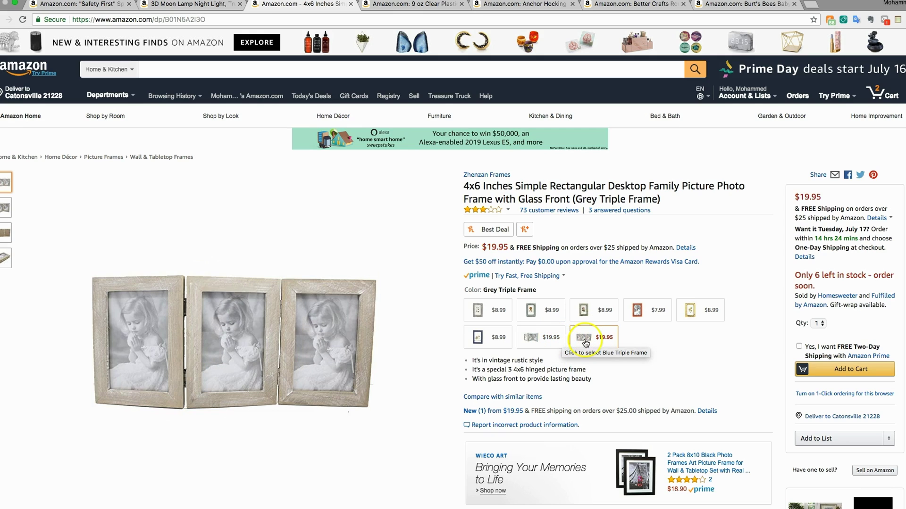
pyautogui.click(551, 347)
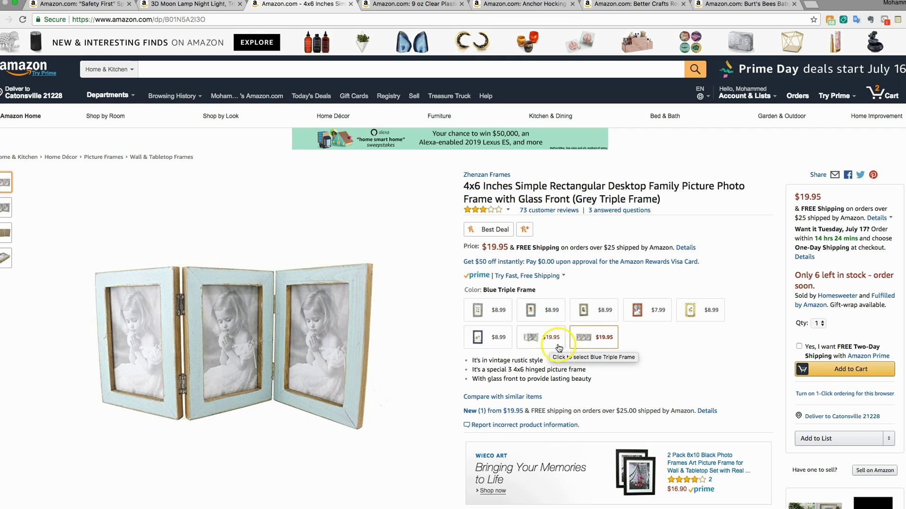
pyautogui.click(542, 338)
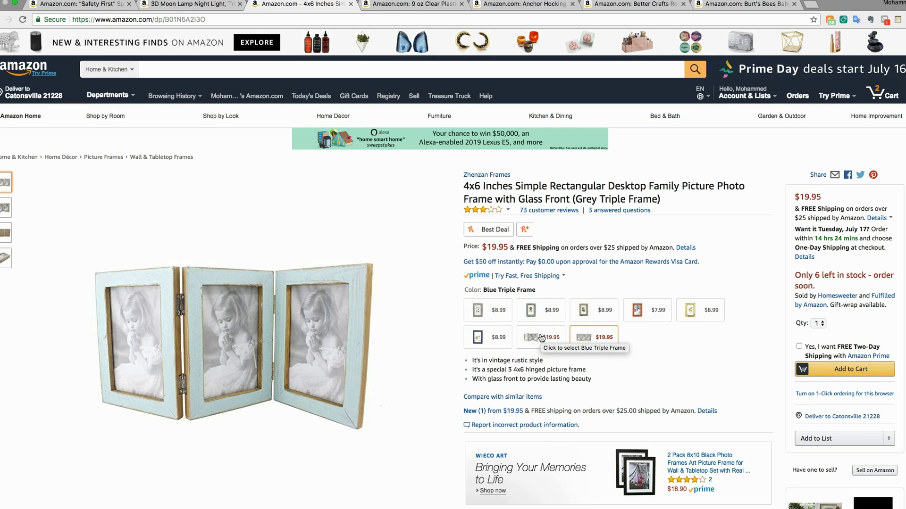
pyautogui.click(580, 344)
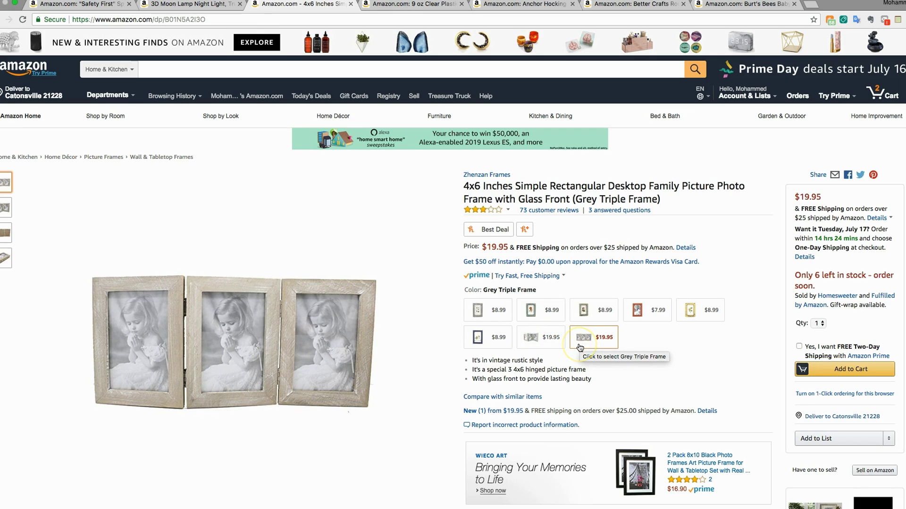
pyautogui.click(557, 340)
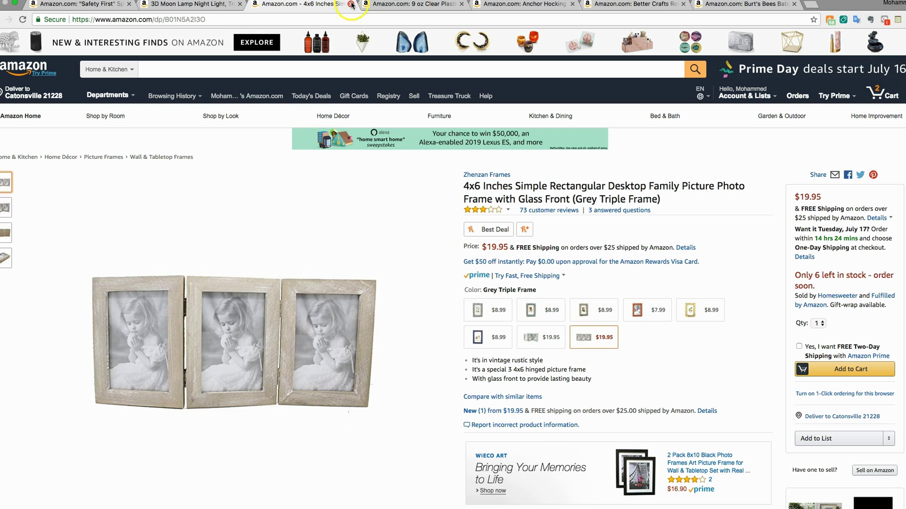
# - Open the 9 oz clear plastic cups listing and inspect the product image showing the available cup sizes
pyautogui.click(378, 6)
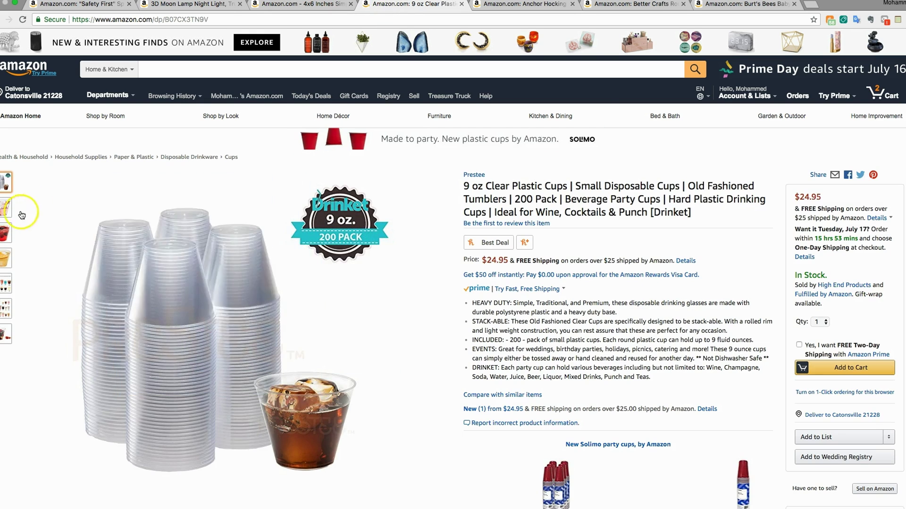
pyautogui.moveTo(11, 234)
pyautogui.moveTo(5, 285)
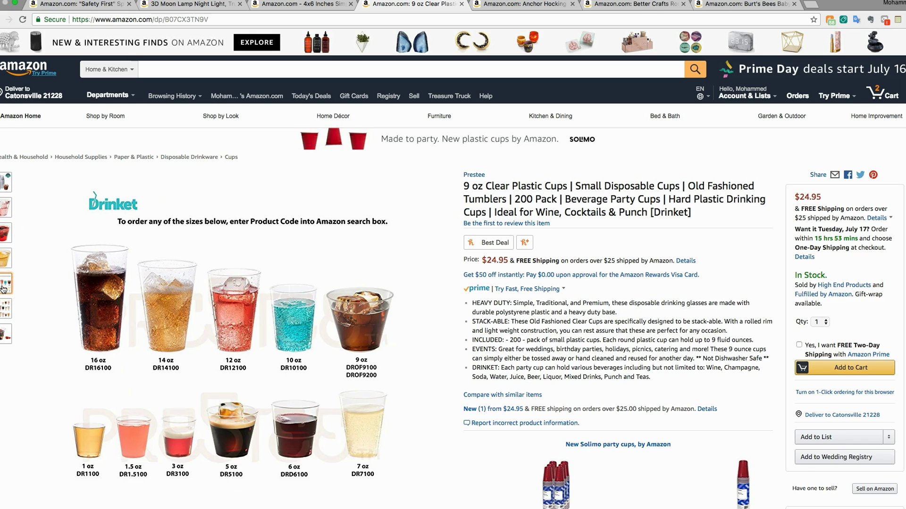
pyautogui.moveTo(269, 204)
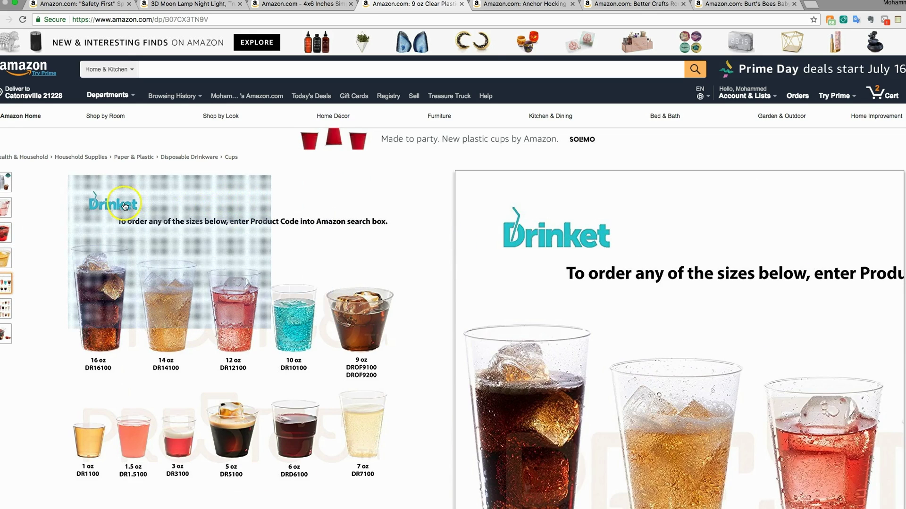
# - Open the Anchor Hocking Montana glass jars listing, highlight its title and view the second product image
pyautogui.click(509, 5)
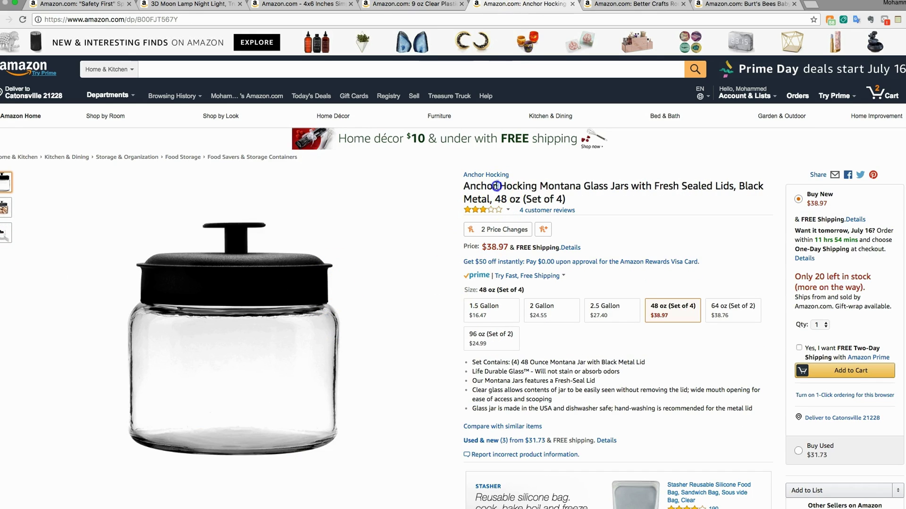
pyautogui.tripleClick(496, 186)
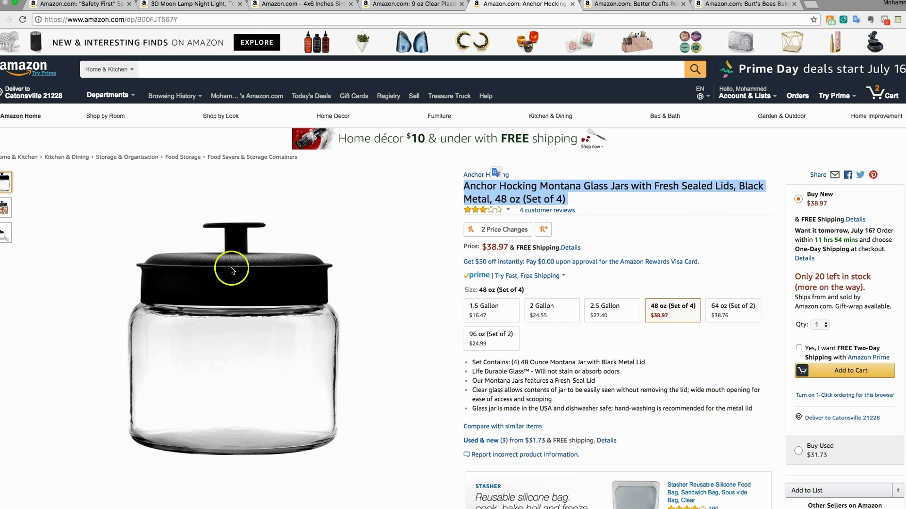
pyautogui.moveTo(3, 210)
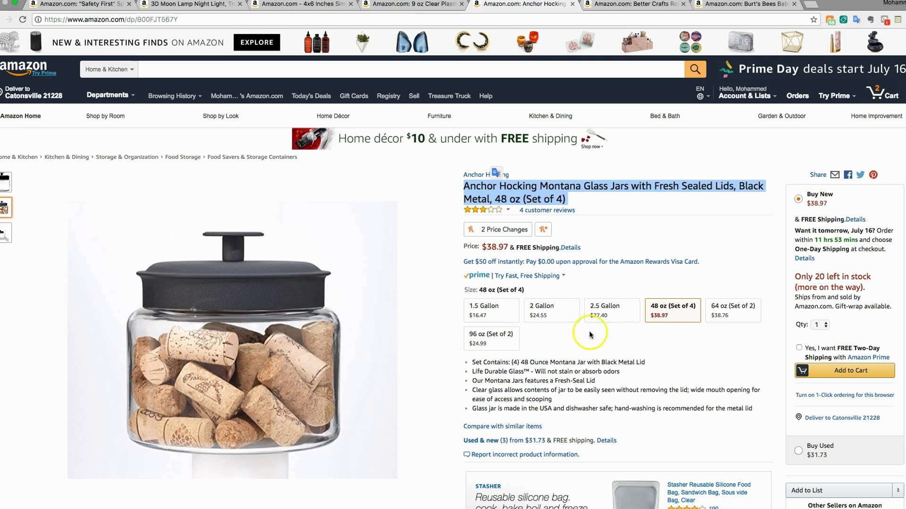
# - Close the glass jars listing and highlight the title of the Better Crafts Round Glass Mirror listing
pyautogui.moveTo(313, 333)
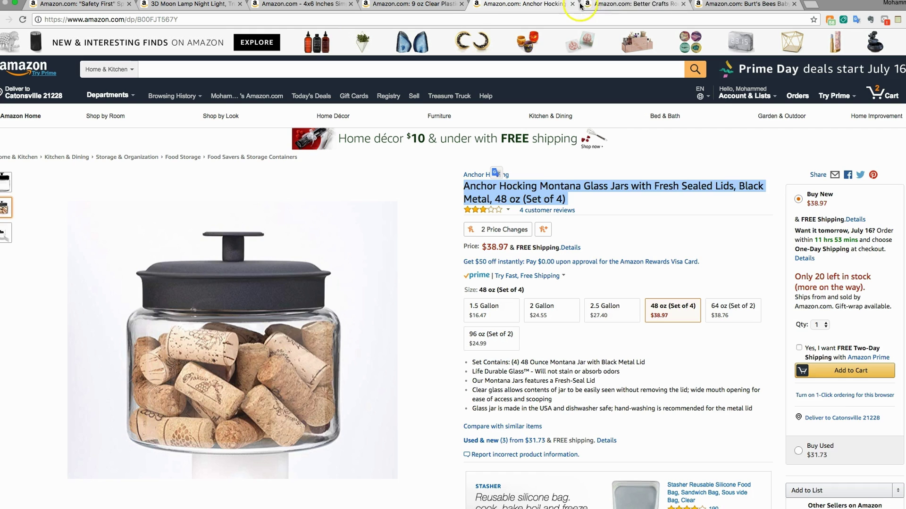
pyautogui.click(571, 6)
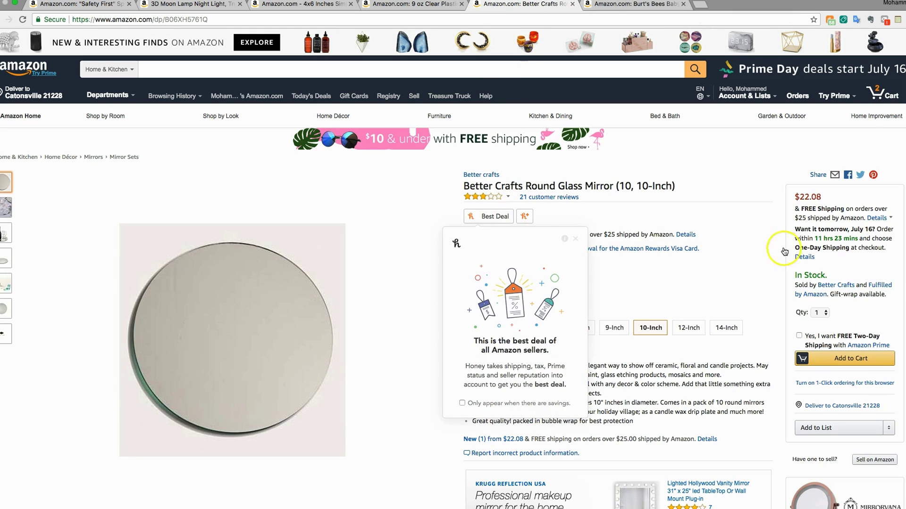
pyautogui.scroll(-2, 730, 254)
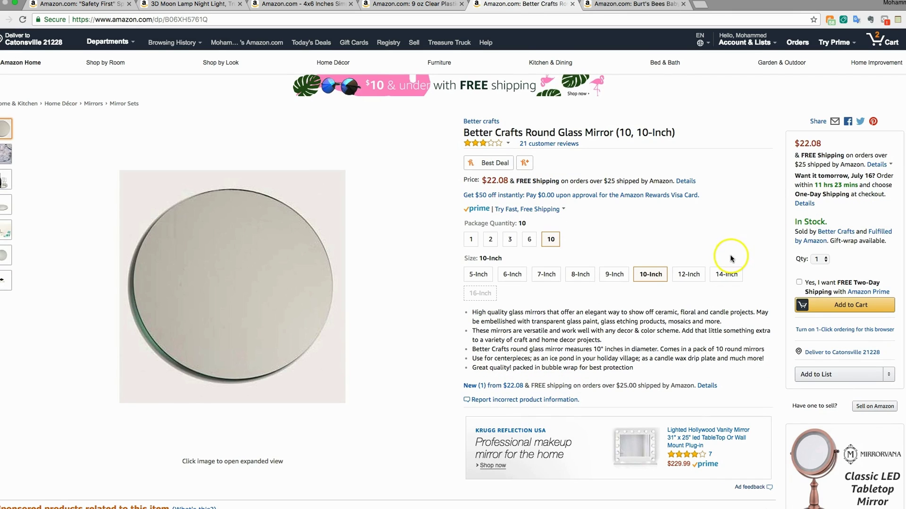
pyautogui.tripleClick(498, 132)
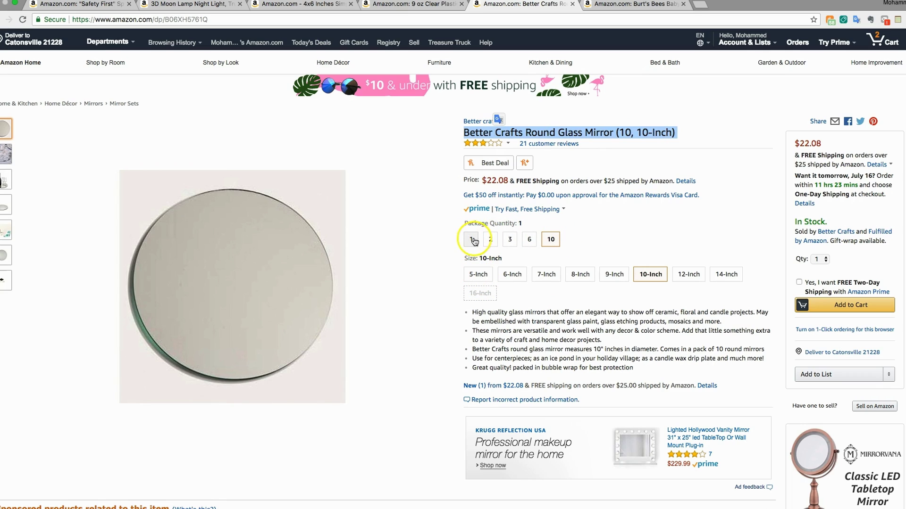
# - Compare the mirror's 5-Inch and 10-Inch sizes in a package quantity of 1, ending with the 10-pack of 10-Inch mirrors
pyautogui.click(478, 274)
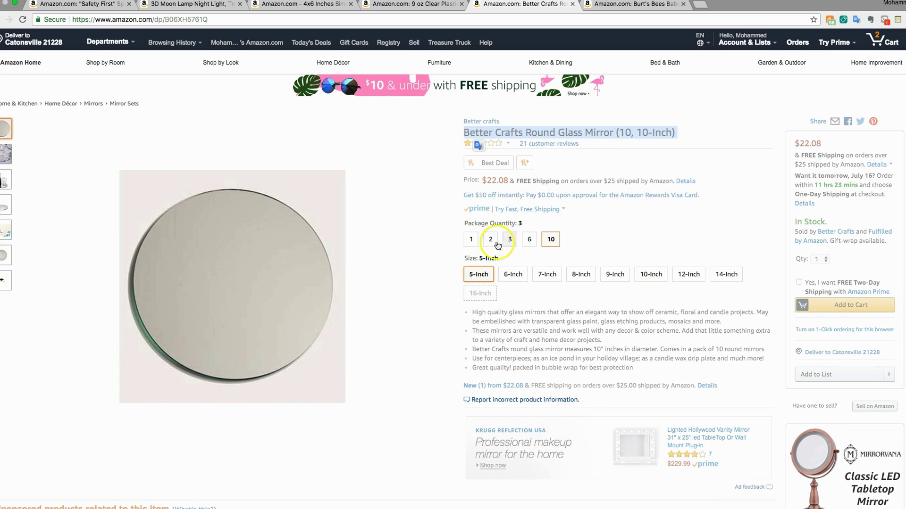
pyautogui.click(472, 226)
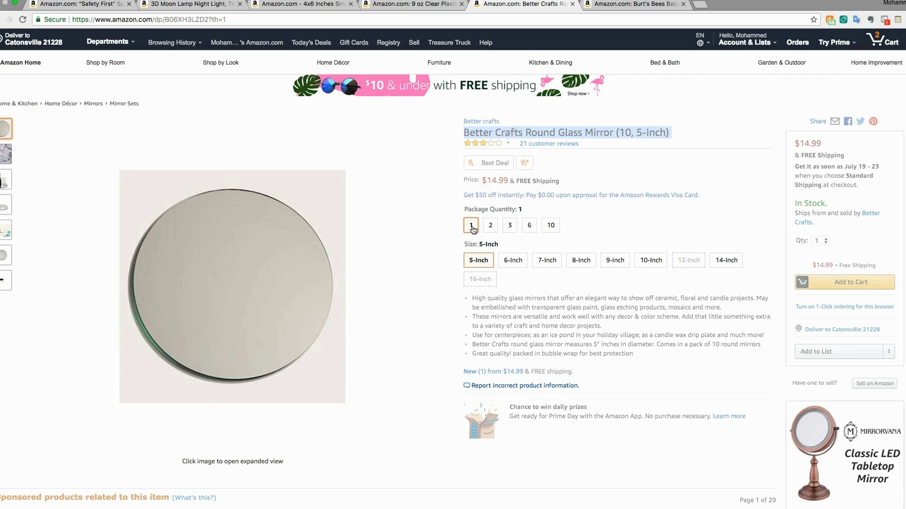
pyautogui.click(651, 256)
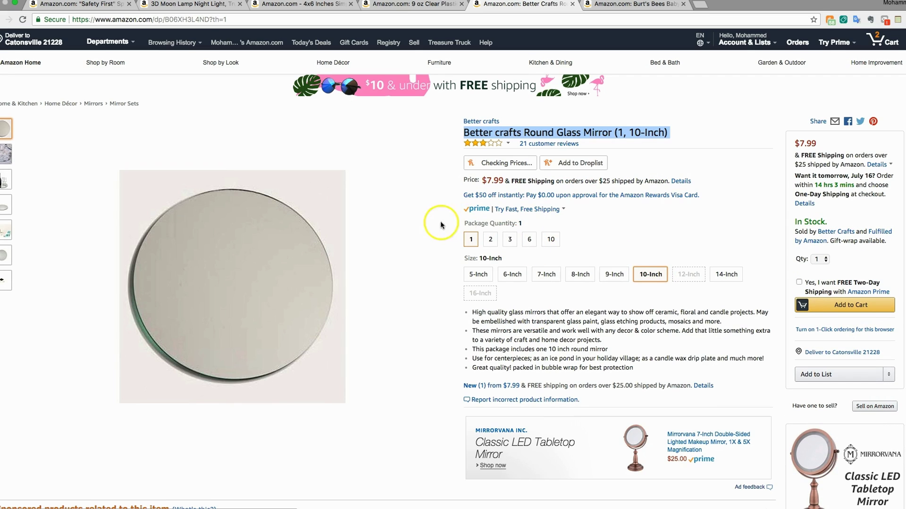
pyautogui.click(551, 240)
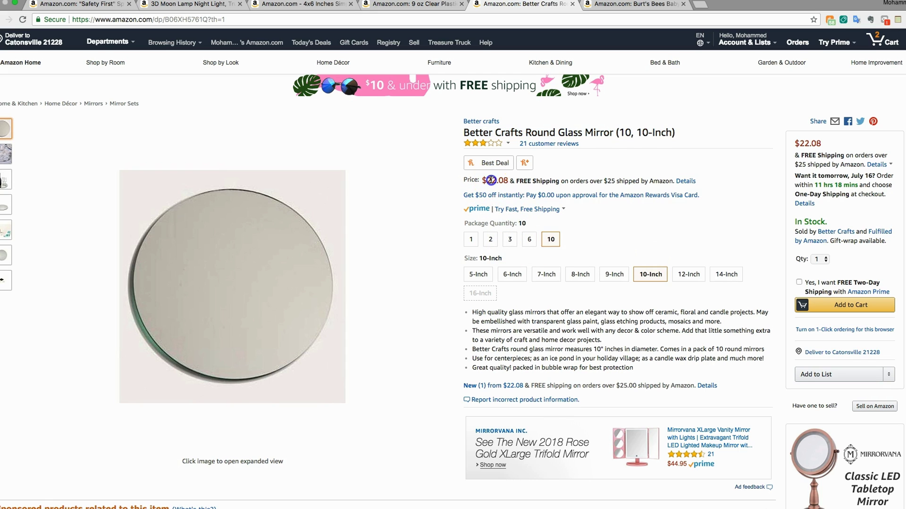
# - Highlight the 10-pack's price, and compare it with the 6-pack of 9-Inch and the 3-pack of 7-Inch mirrors
pyautogui.tripleClick(490, 180)
pyautogui.click(529, 241)
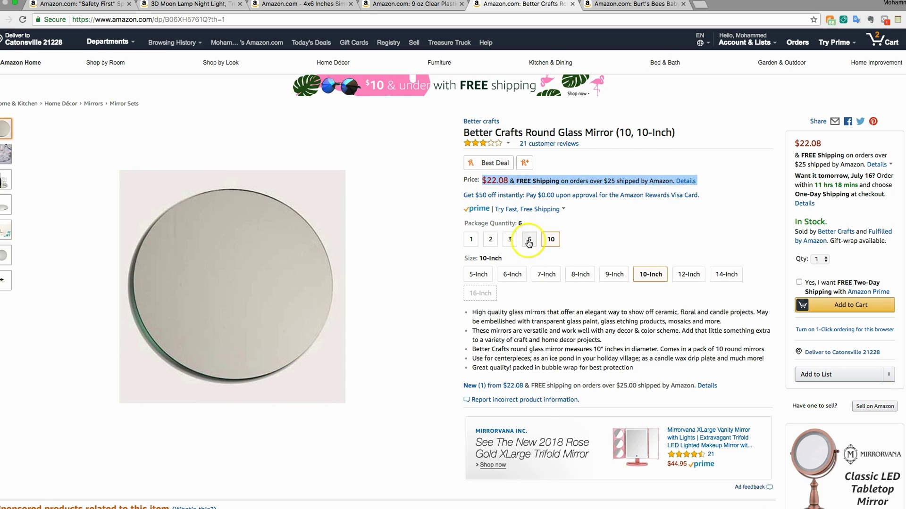
pyautogui.click(610, 275)
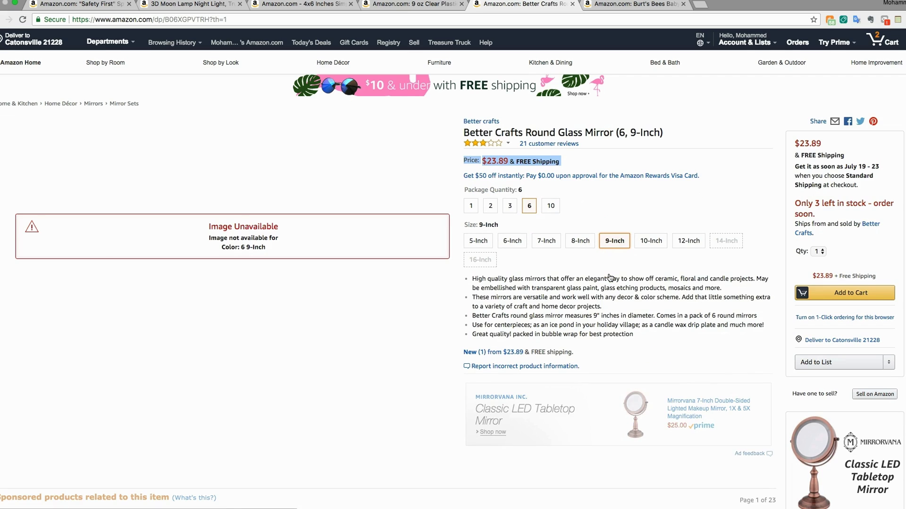
pyautogui.click(509, 225)
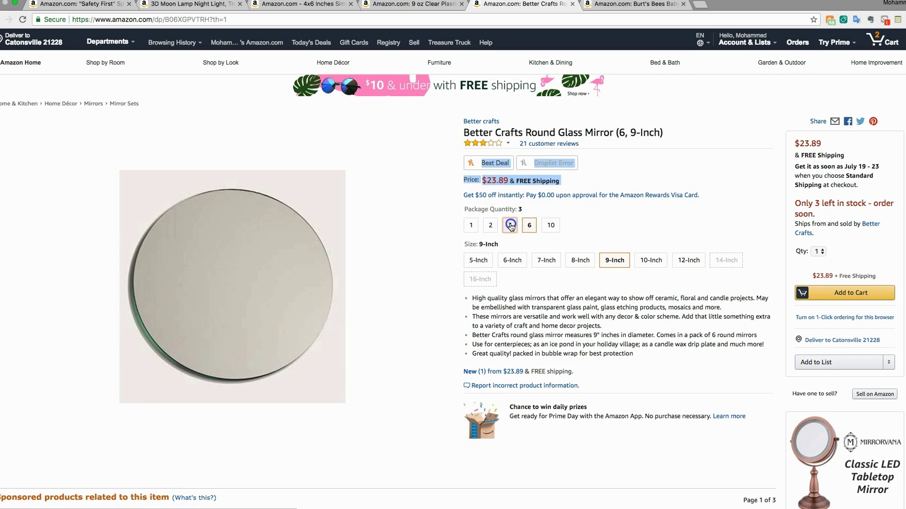
pyautogui.click(542, 260)
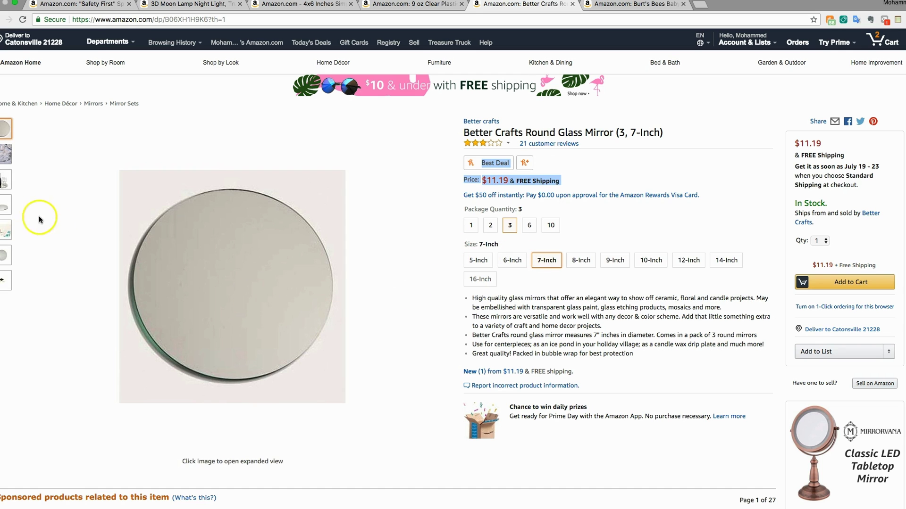
# - Examine the mirror listing's last product image, Honey price comparison and star rating
pyautogui.scroll(-2, 3, 263)
pyautogui.scroll(-3, 28, 261)
pyautogui.scroll(8, 54, 261)
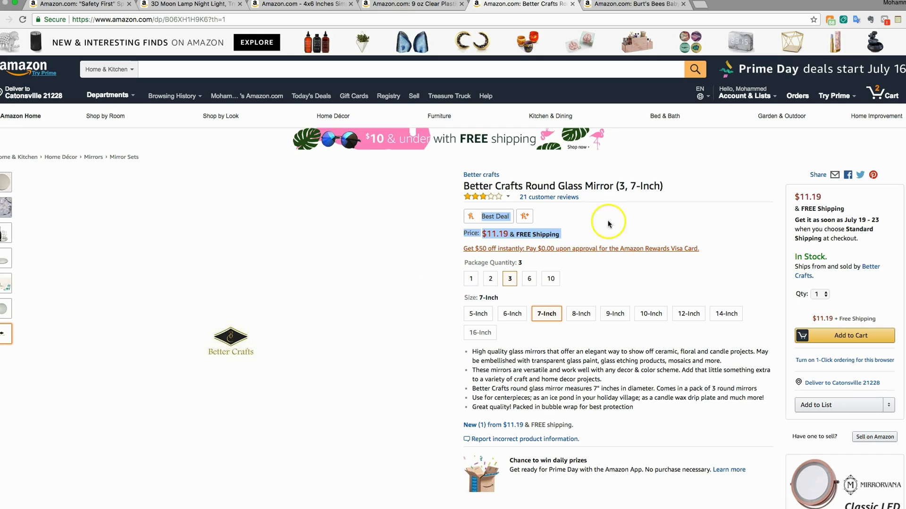
pyautogui.click(507, 219)
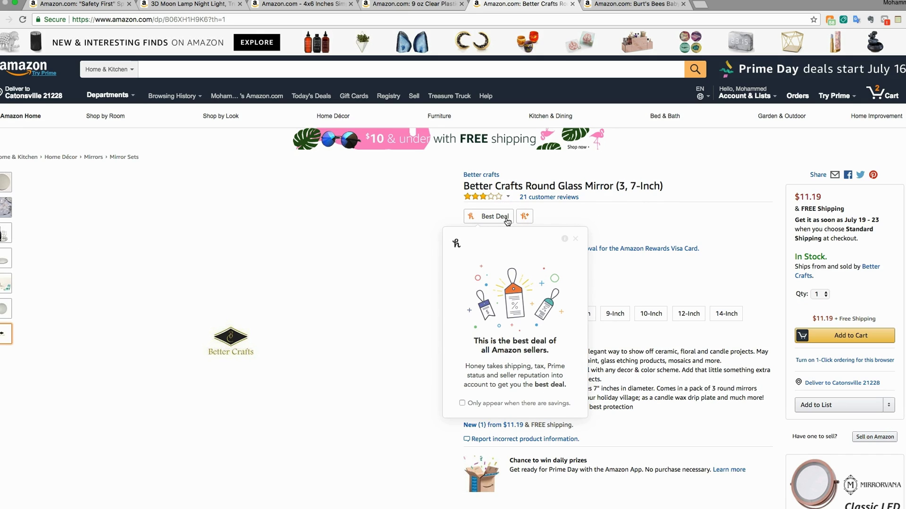
pyautogui.click(727, 279)
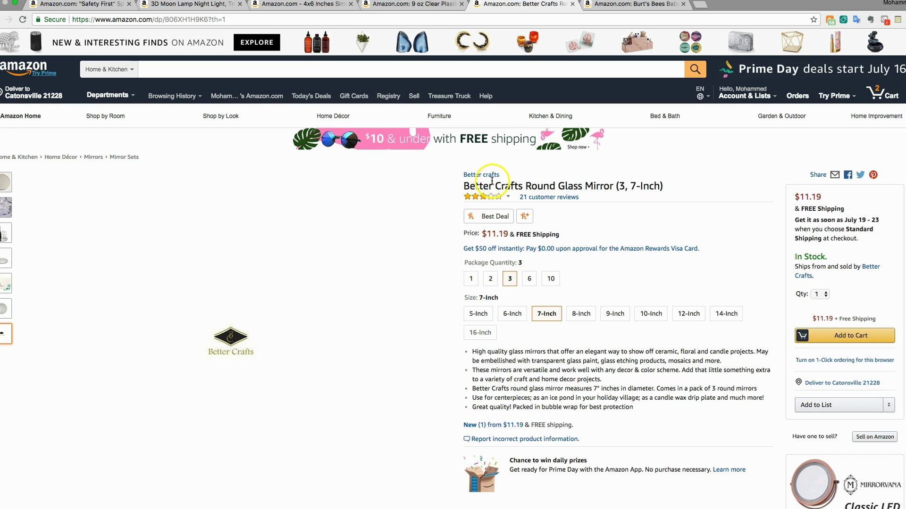
pyautogui.scroll(-1, 543, 321)
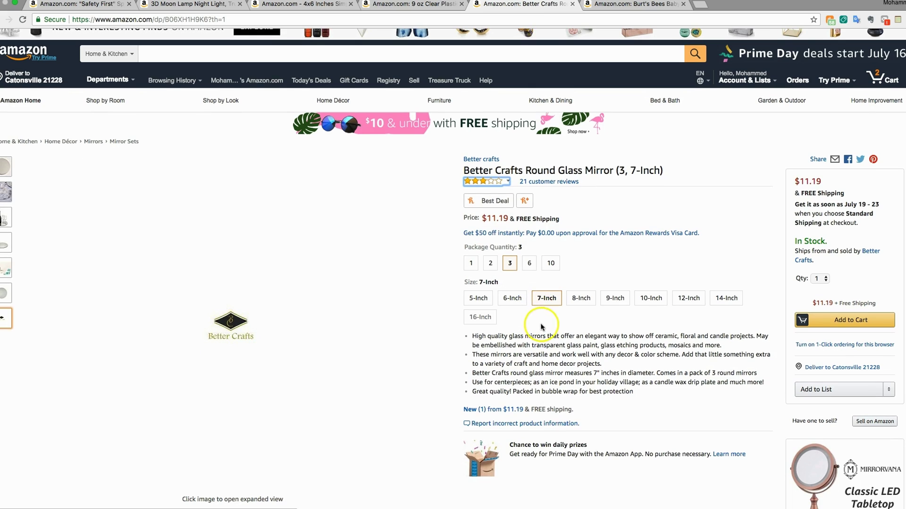
pyautogui.scroll(1, 552, 335)
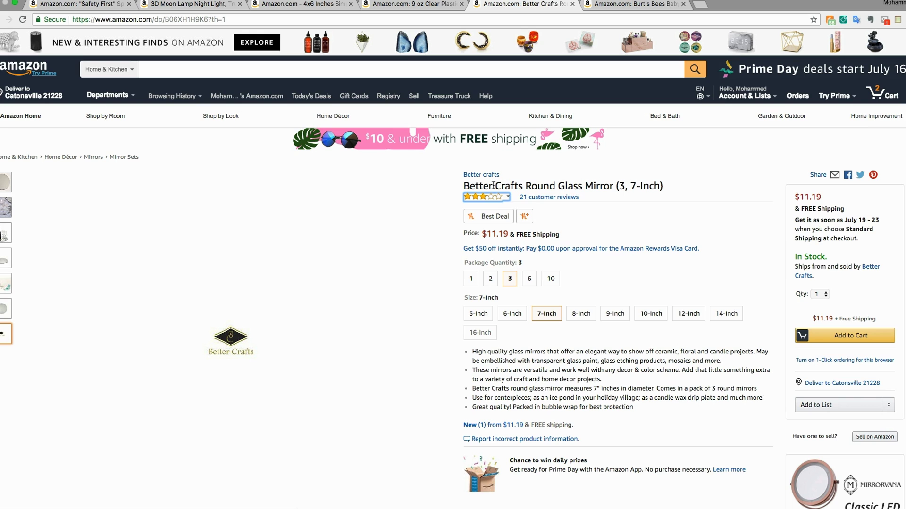
# - View the Burt's Bees Baby wearable blanket listing and its color and size options, comparing it with the mirror listing
pyautogui.click(621, 4)
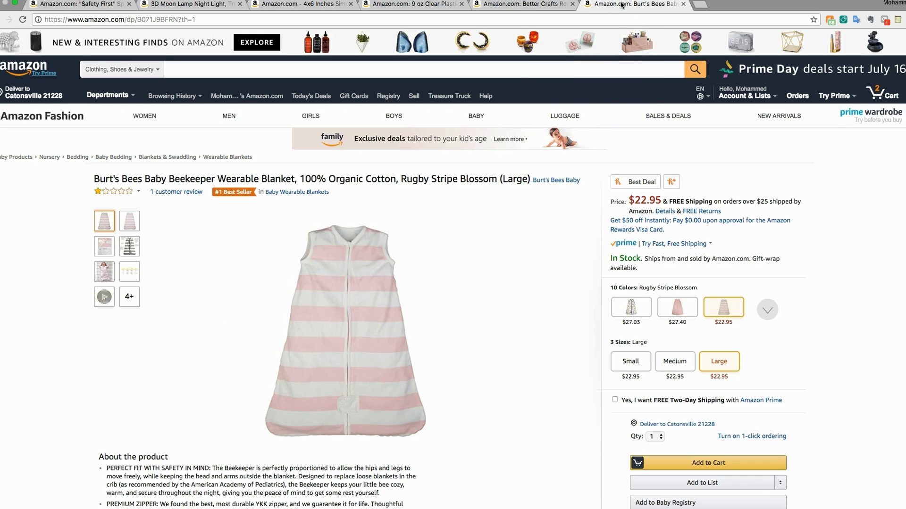
pyautogui.moveTo(131, 227)
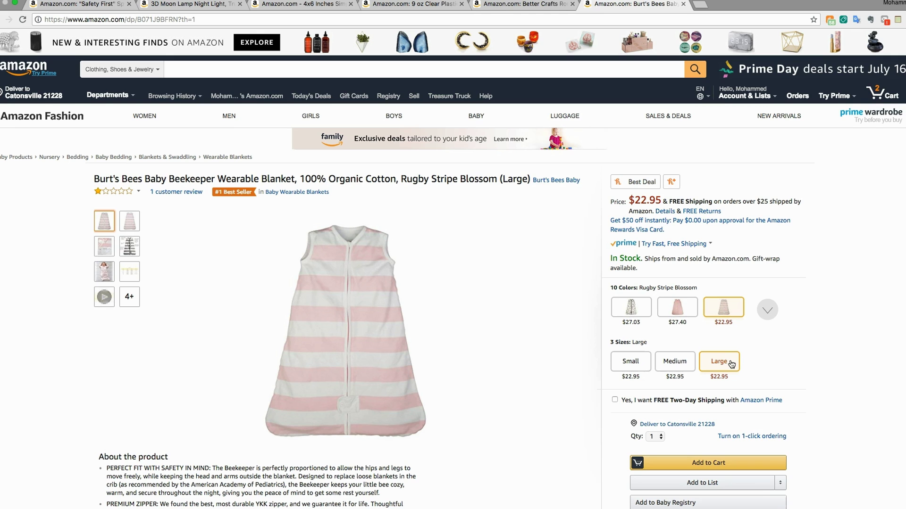
pyautogui.click(531, 7)
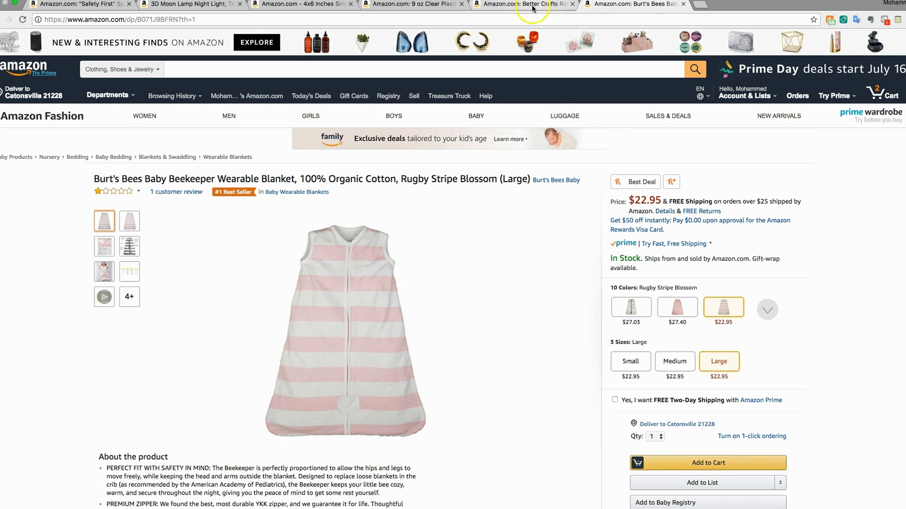
pyautogui.click(601, 7)
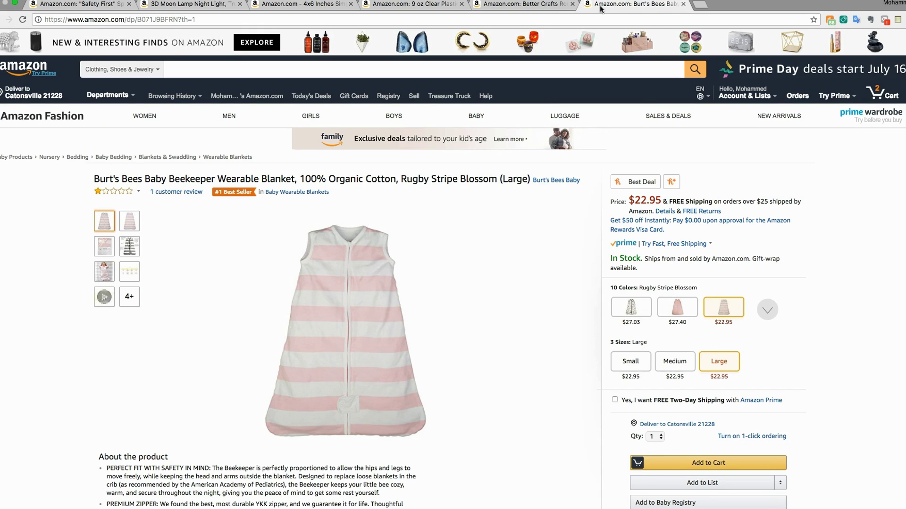
pyautogui.click(523, 5)
pyautogui.click(608, 4)
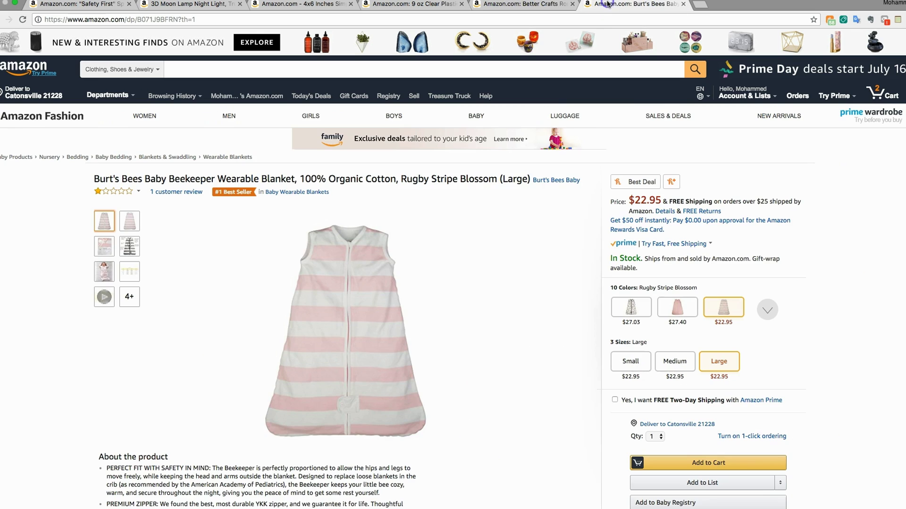
# - Revisit the plastic cups, picture frame and moon lamp listings, ending on the "Safety First" swim masks listing
pyautogui.click(442, 6)
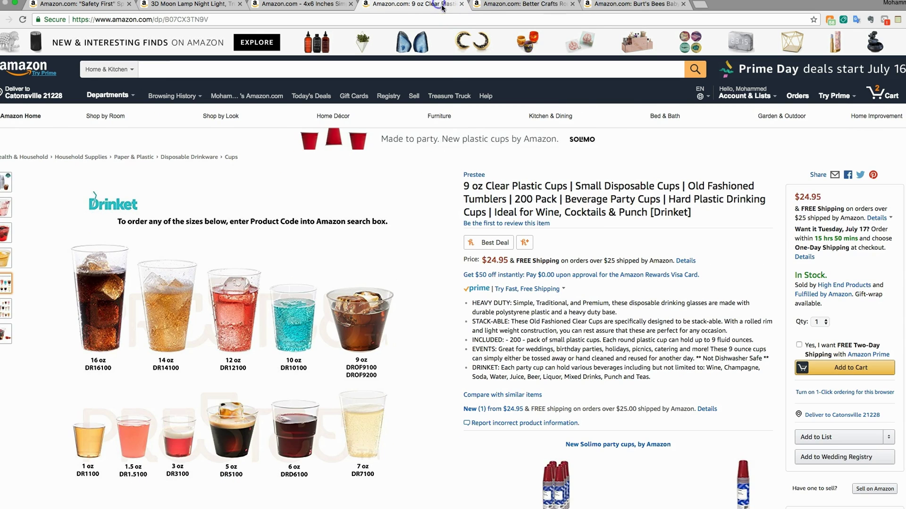
pyautogui.click(287, 5)
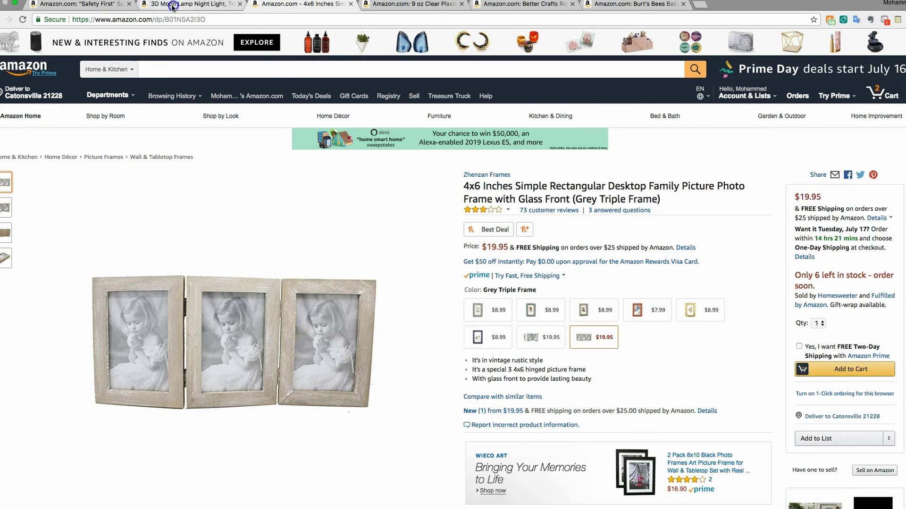
pyautogui.click(173, 5)
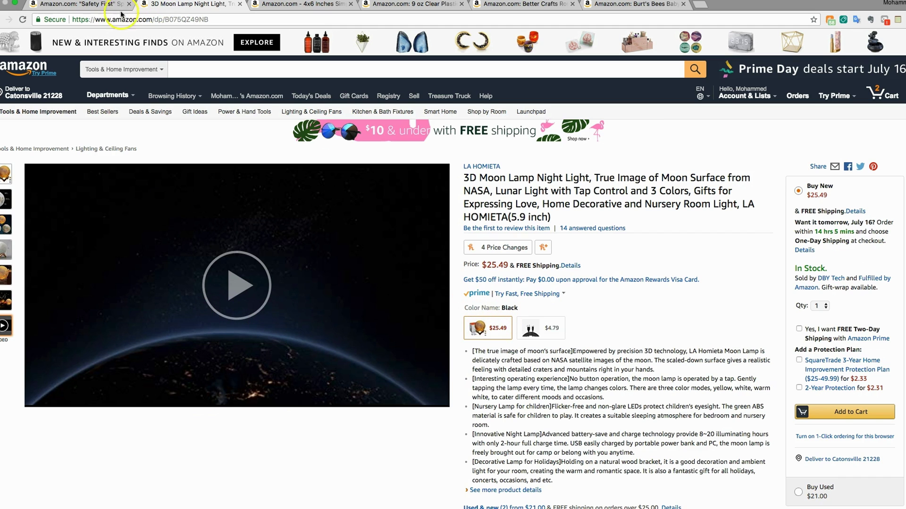
pyautogui.click(102, 10)
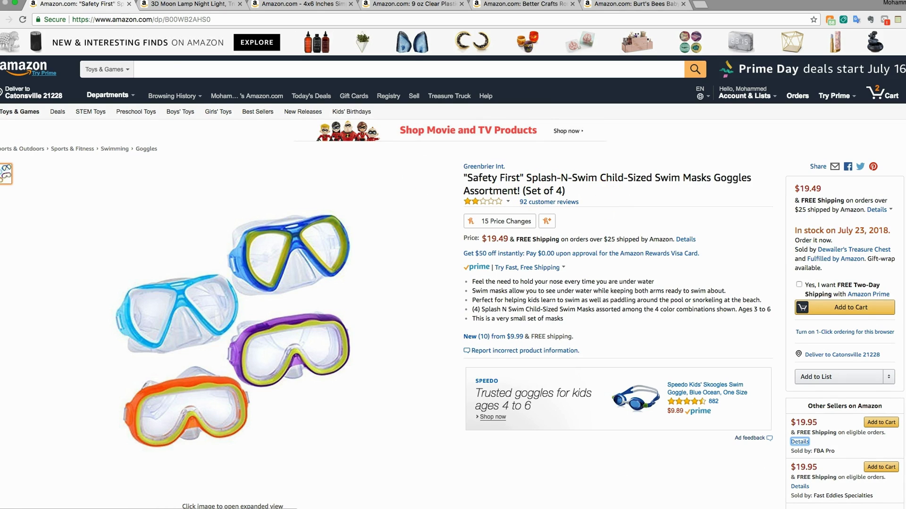
# - Copy "Swim Masks Goggles" from the product title and search Amazon's Toys & Games for it
pyautogui.moveTo(654, 178); pyautogui.dragTo(758, 175)
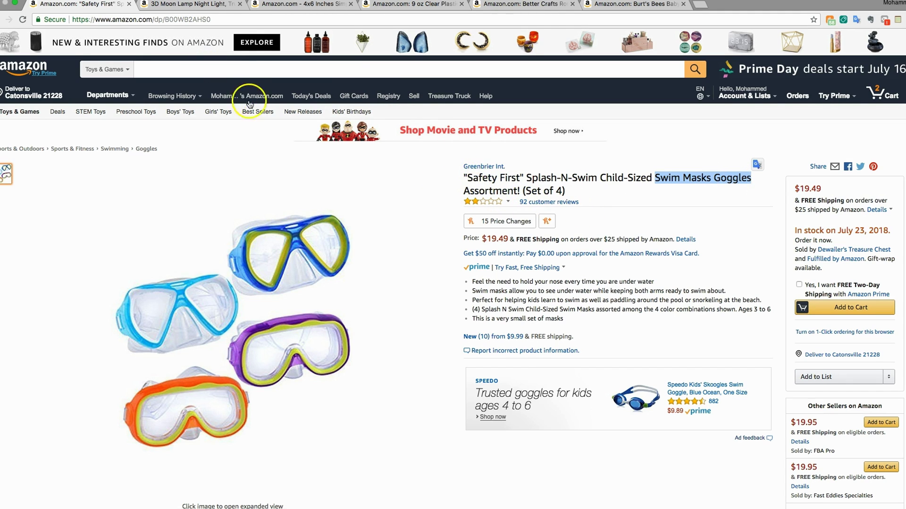
pyautogui.rightClick(688, 175)
pyautogui.click(717, 201)
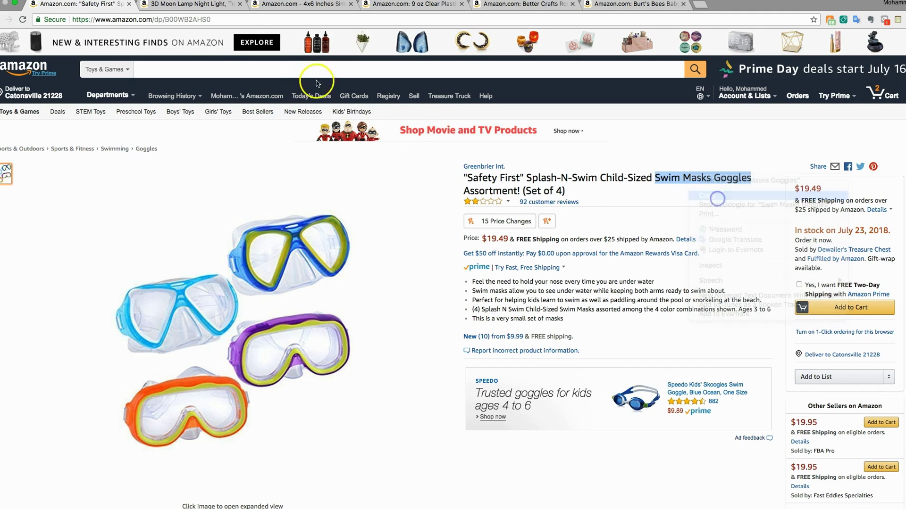
pyautogui.rightClick(304, 70)
pyautogui.click(348, 136)
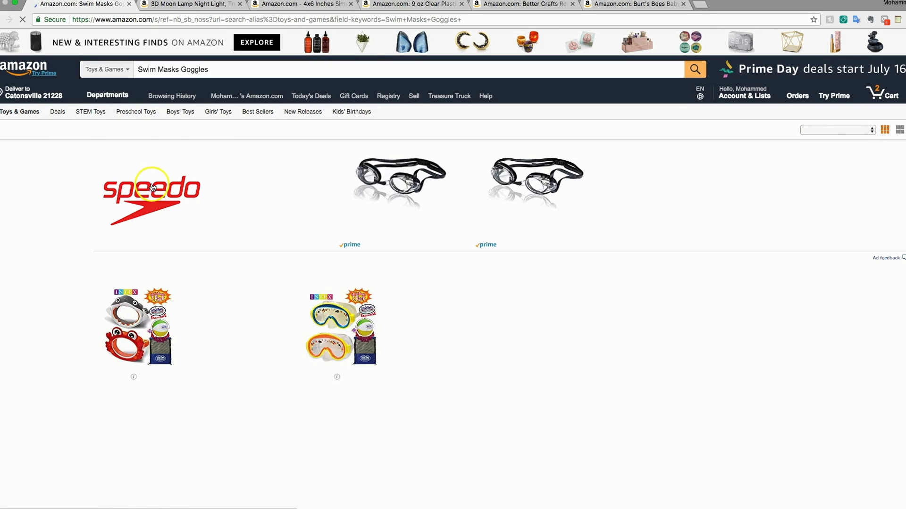
# - Browse the swim masks goggles search results, comparing the competing products, prices and ratings
pyautogui.click(160, 202)
pyautogui.scroll(-3, 161, 203)
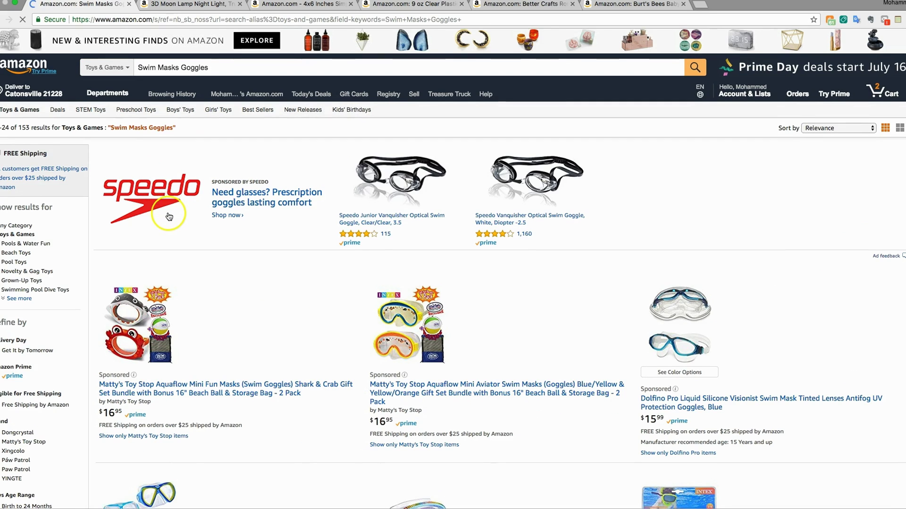
pyautogui.scroll(-5, 169, 216)
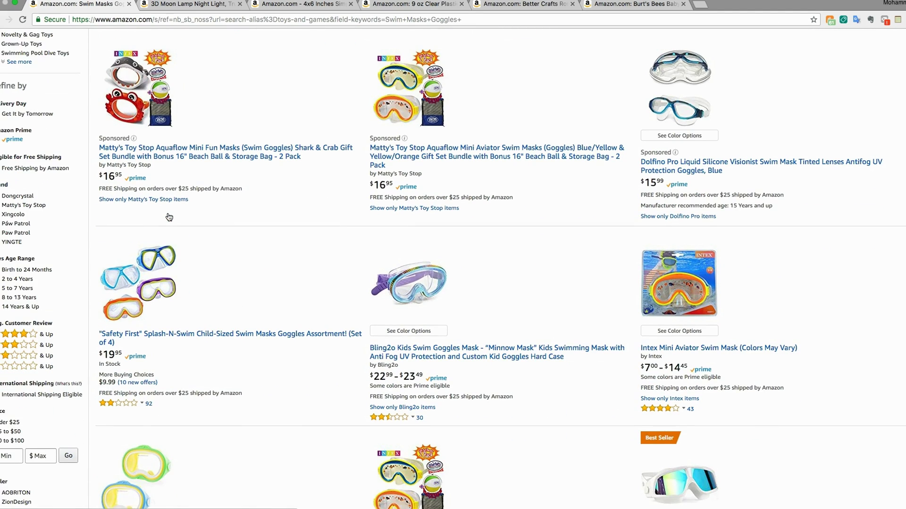
pyautogui.scroll(-2, 169, 216)
pyautogui.click(169, 226)
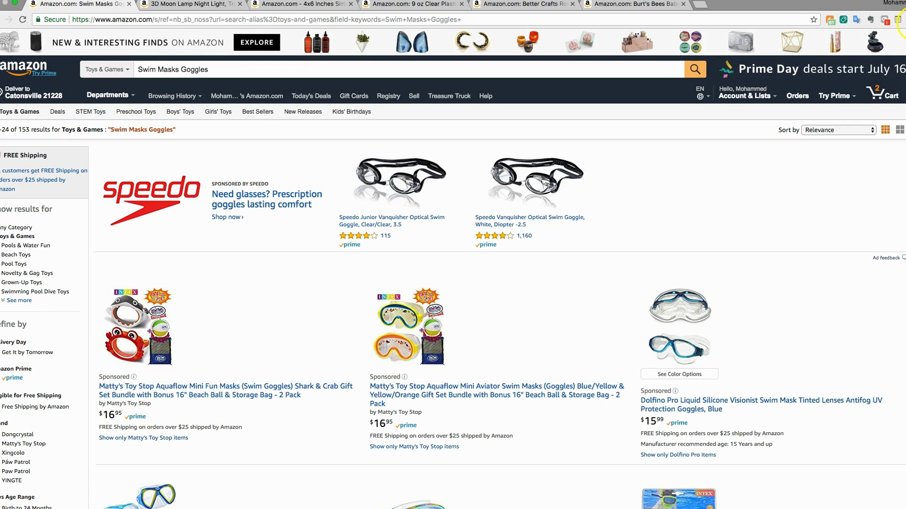
# - Open junglescout.com in a new tab and view its Jungle Scout Tool Suite section
pyautogui.click(699, 5)
pyautogui.write('junglescout.com')
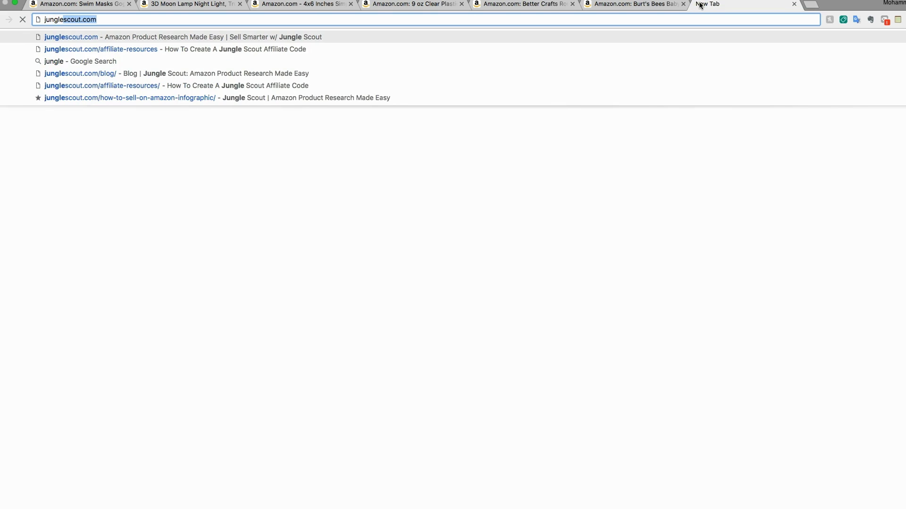
pyautogui.press('Return')
pyautogui.click(603, 115)
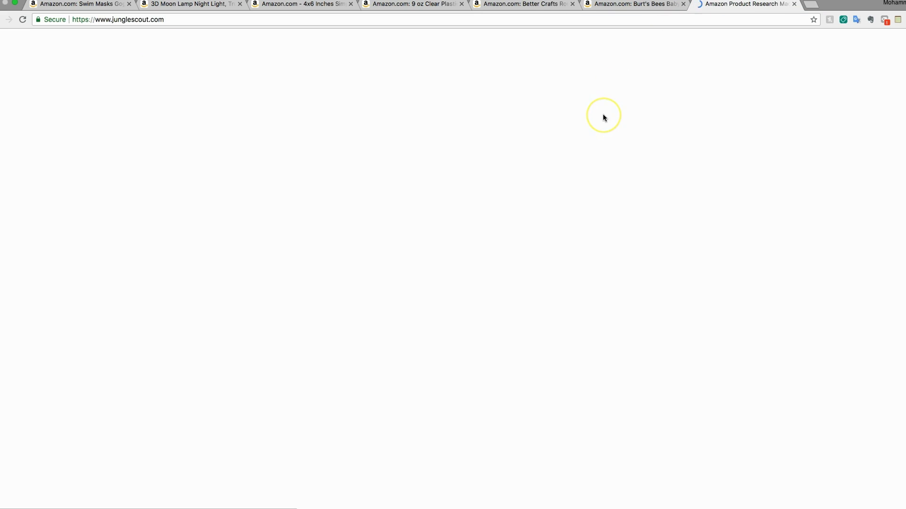
pyautogui.scroll(-7, 370, 209)
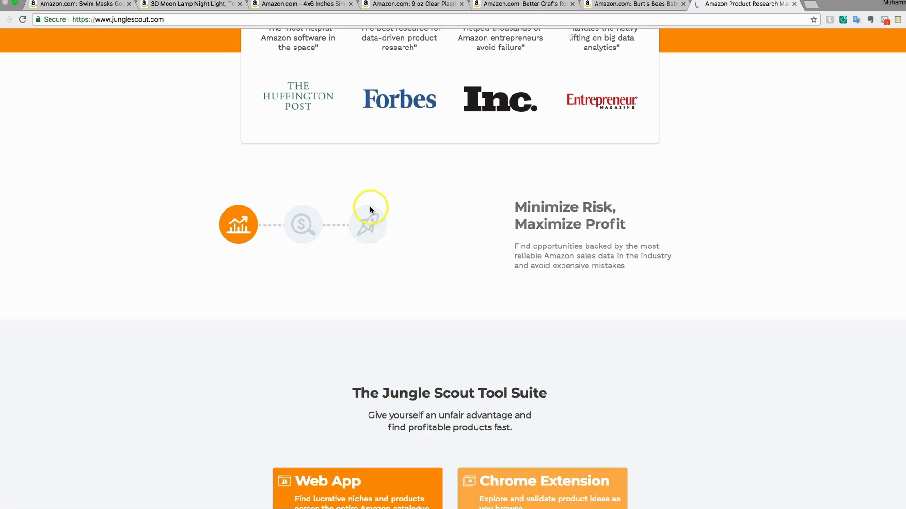
# - Open Jungle Scout's Chrome Extension page and review the features and one-time fees of the Pro and Lite versions
pyautogui.scroll(-7, 370, 210)
pyautogui.click(500, 301)
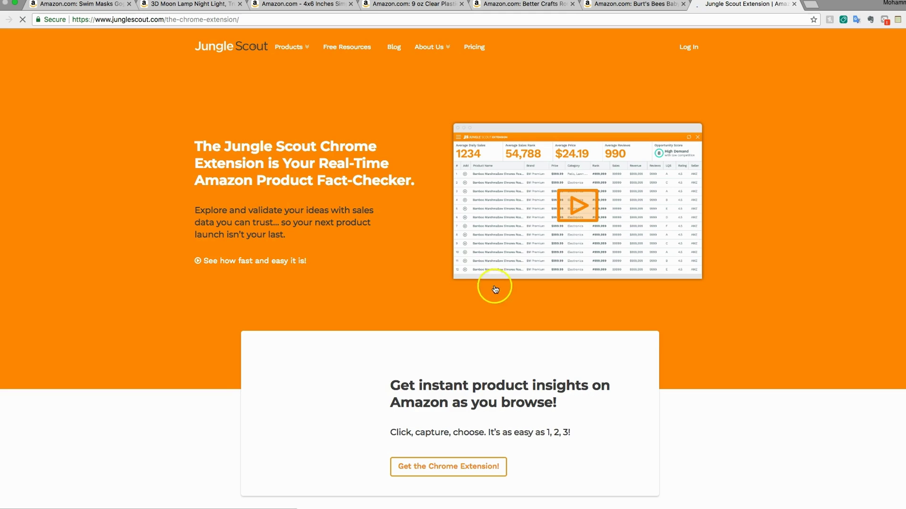
pyautogui.scroll(-18, 495, 289)
pyautogui.scroll(-15, 489, 281)
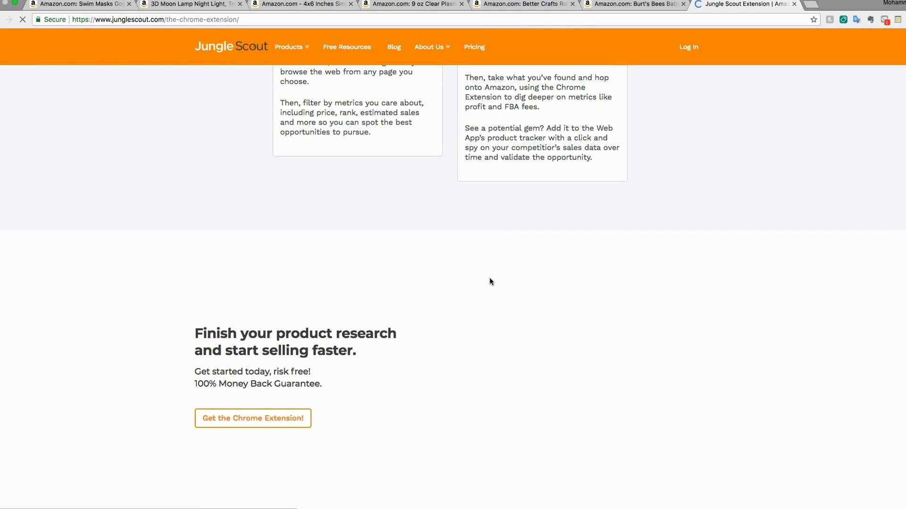
pyautogui.scroll(-10, 490, 282)
pyautogui.scroll(-9, 490, 282)
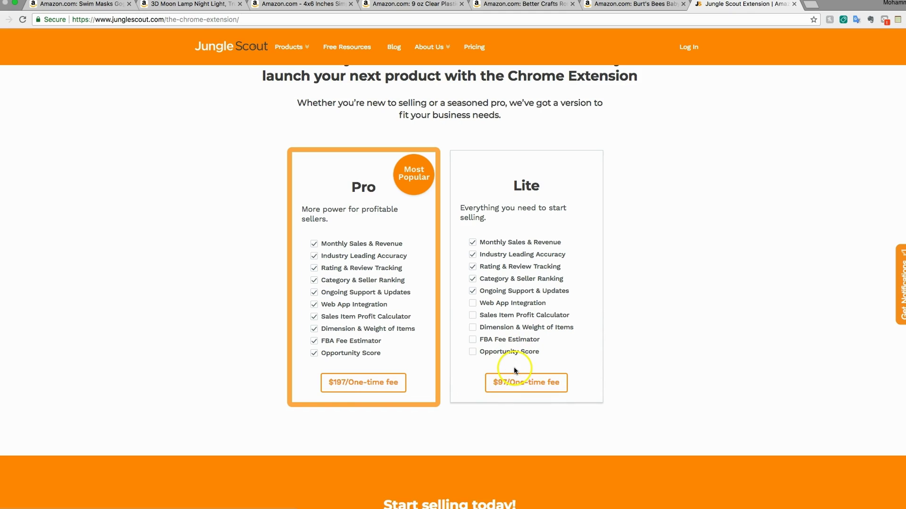
pyautogui.scroll(2, 514, 370)
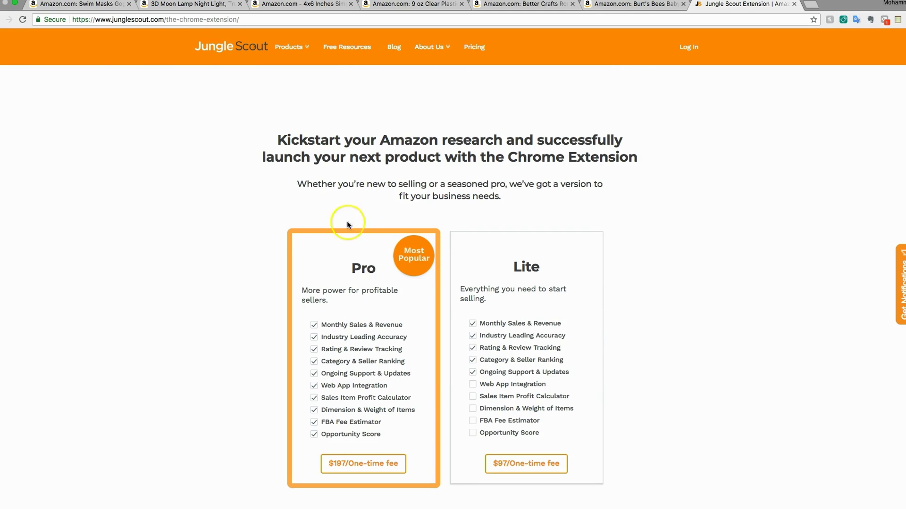
# - Return to the Amazon search results for "Swim Masks Goggles" and run the Jungle Scout Pro extension on them
pyautogui.click(97, 5)
pyautogui.click(675, 391)
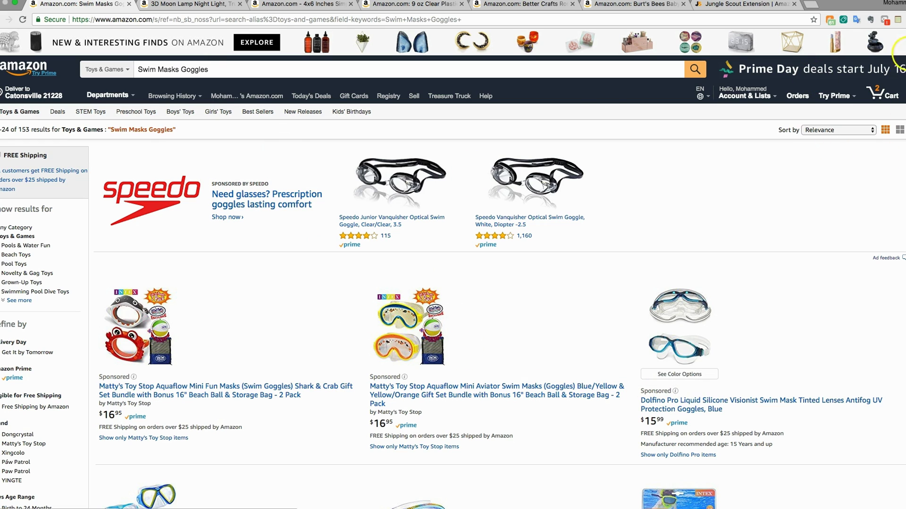
pyautogui.click(902, 19)
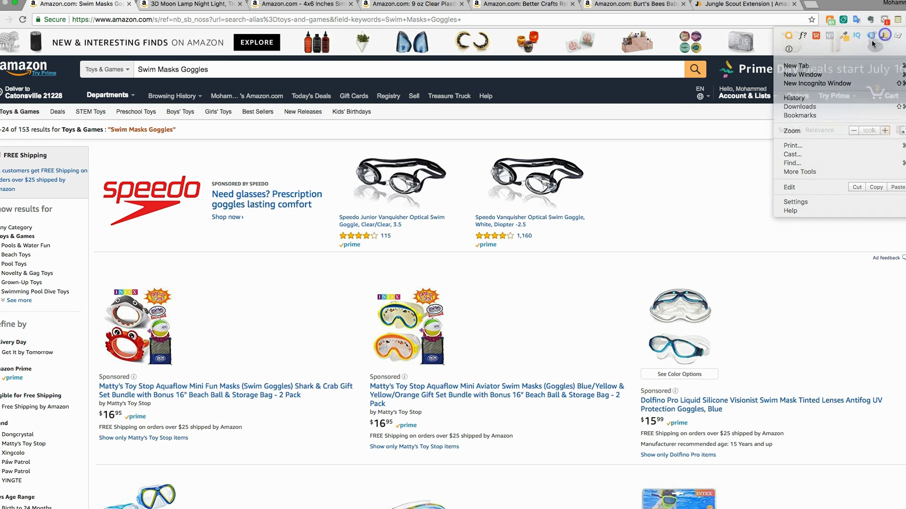
pyautogui.click(884, 35)
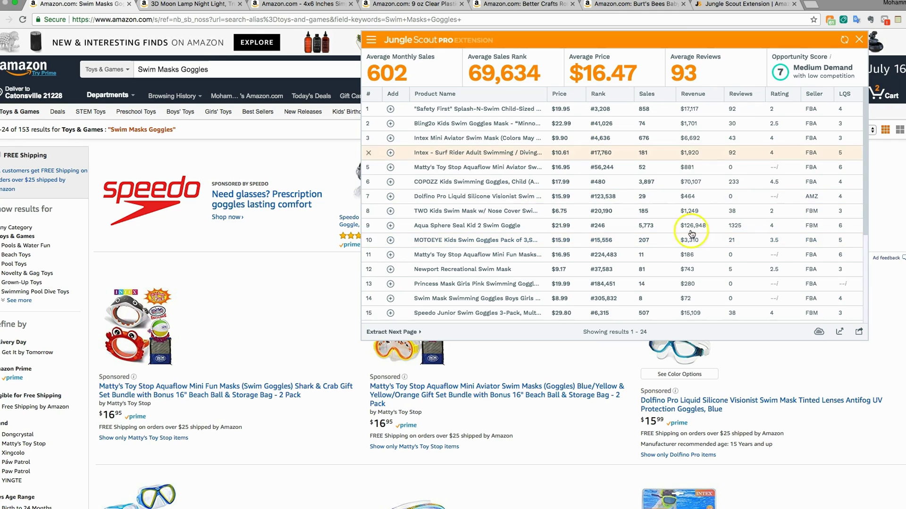
# - Examine the monthly sales and revenue of the listed swim goggles, including the Safety First, Aqua Sphere and COPOZZ products
pyautogui.click(637, 112)
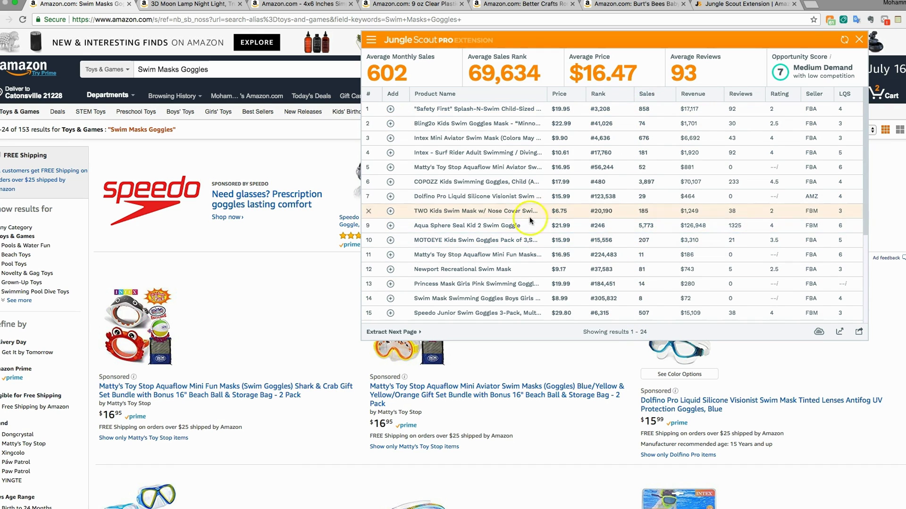
pyautogui.moveTo(514, 228)
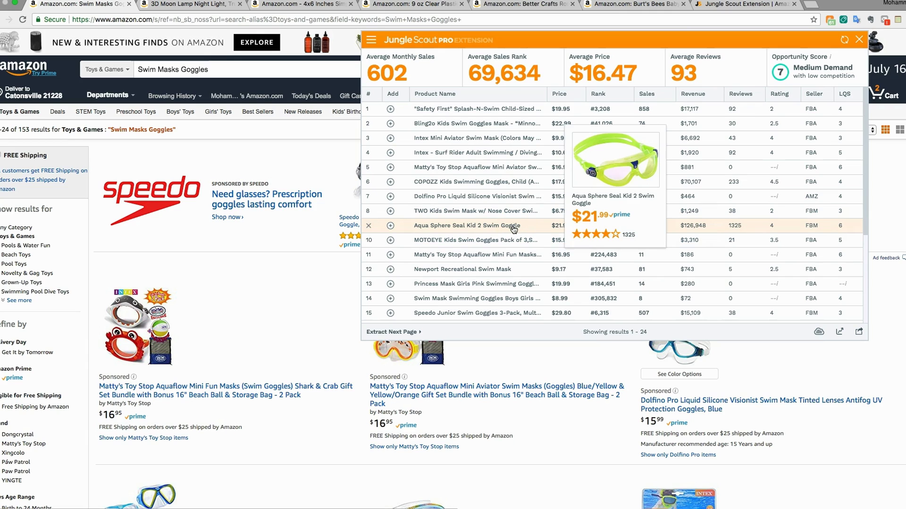
pyautogui.click(689, 226)
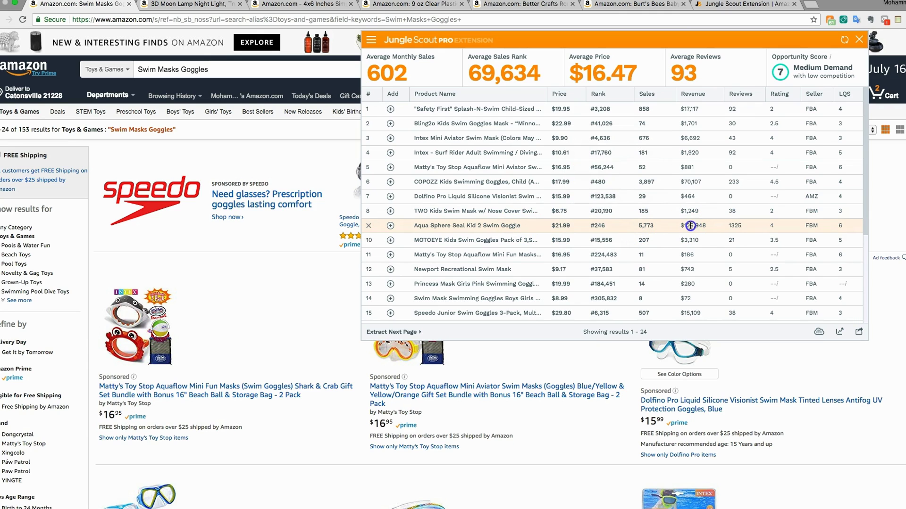
pyautogui.click(614, 230)
pyautogui.click(648, 111)
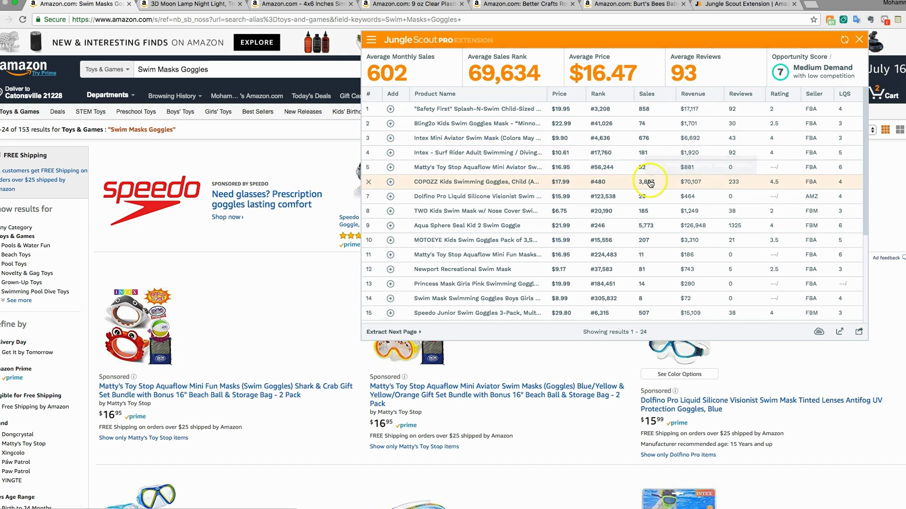
pyautogui.click(650, 184)
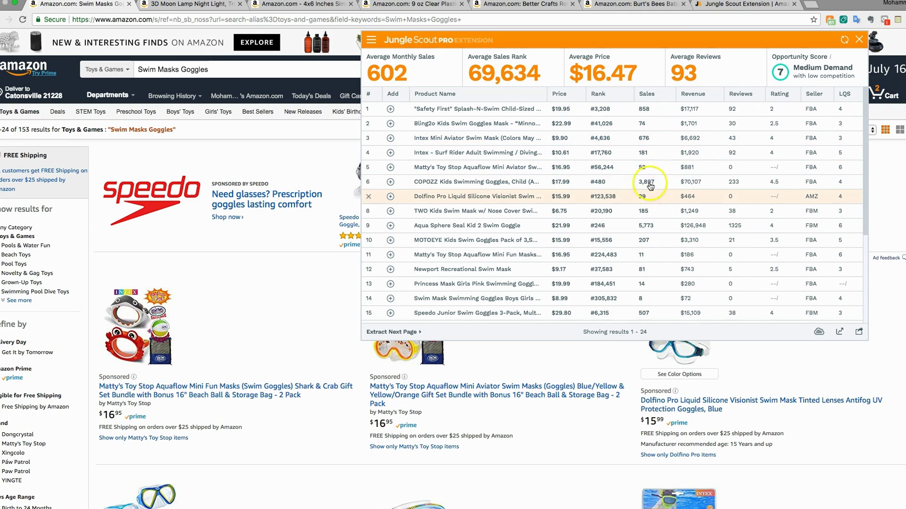
pyautogui.click(655, 199)
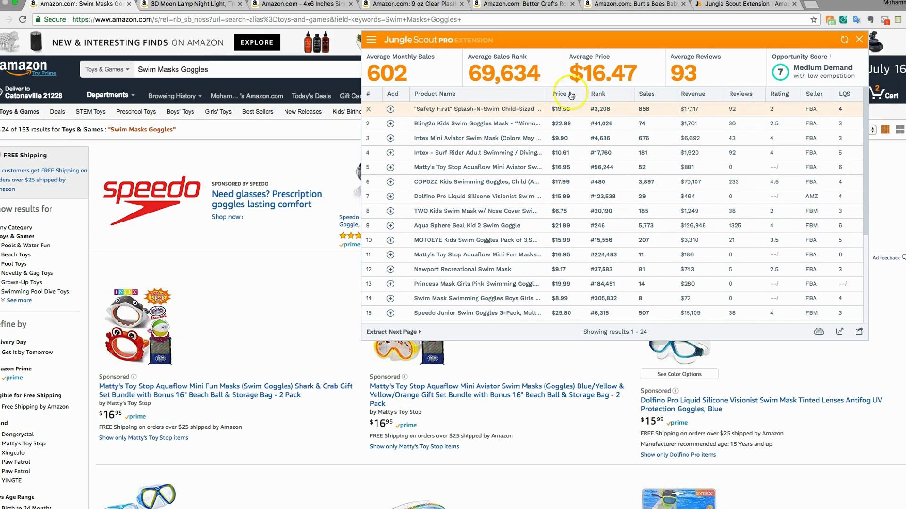
# - Check the low-rated products and competitors' review counts in the Jungle Scout table, and look through the matching Amazon search results
pyautogui.click(767, 110)
pyautogui.moveTo(782, 126); pyautogui.dragTo(767, 125)
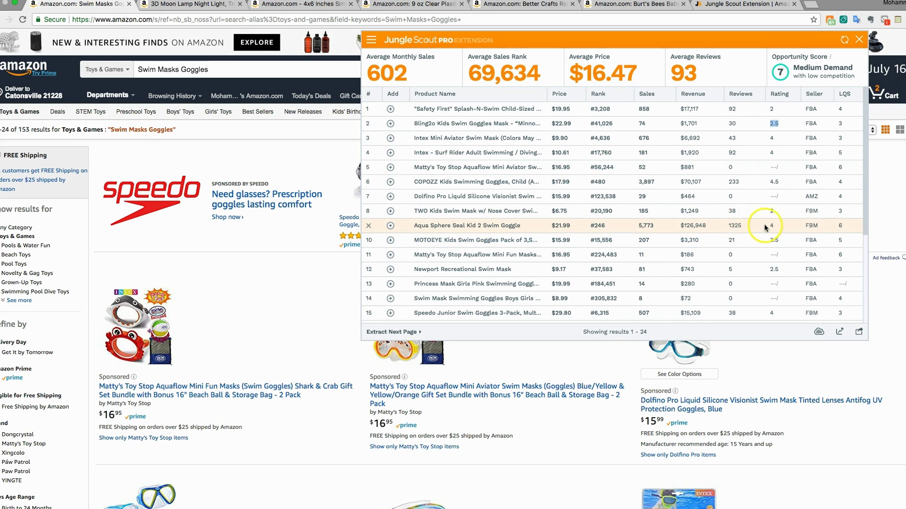
pyautogui.click(736, 223)
pyautogui.click(733, 181)
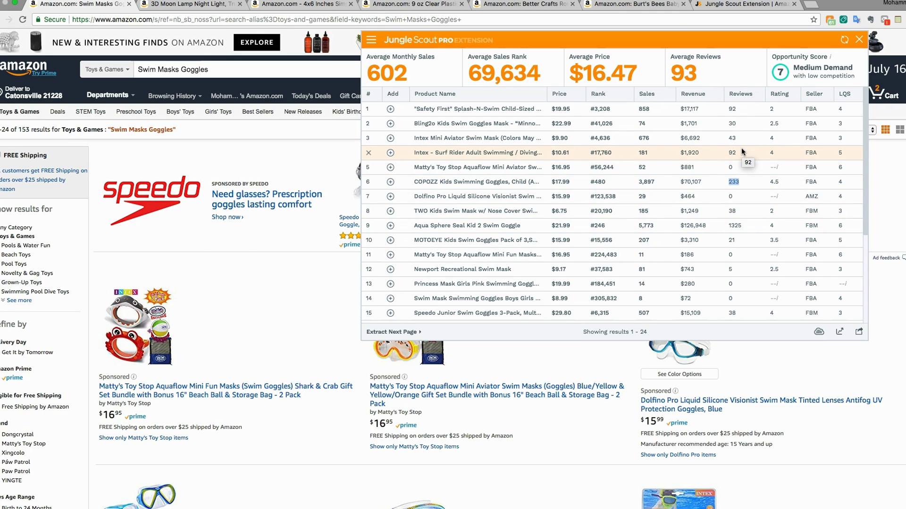
pyautogui.scroll(-10, 197, 253)
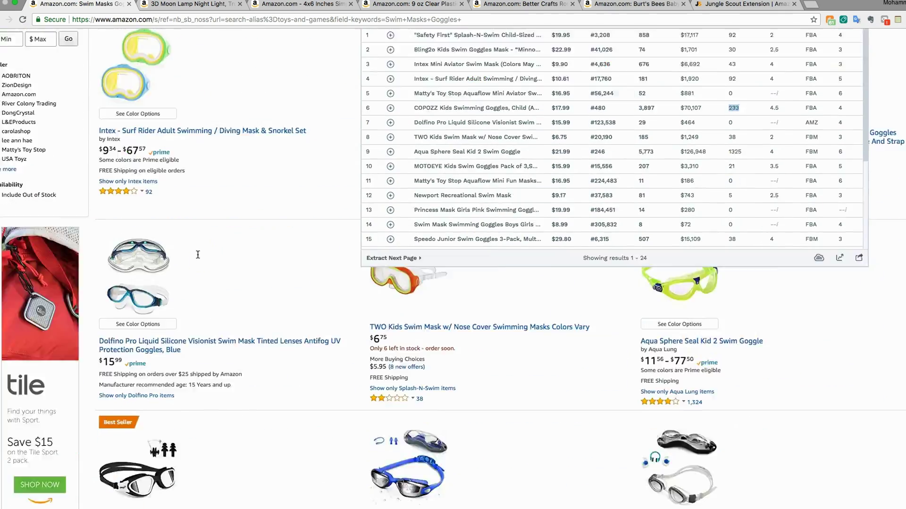
pyautogui.scroll(-12, 197, 255)
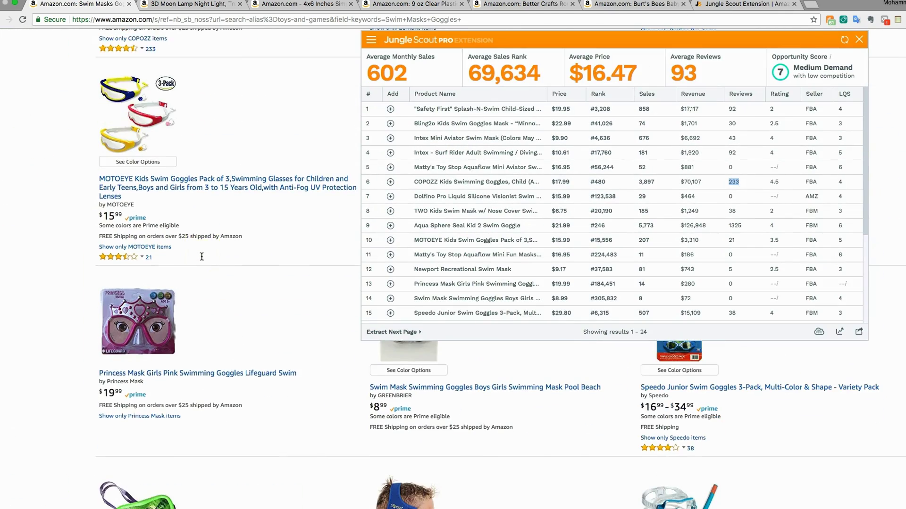
pyautogui.scroll(8, 201, 256)
pyautogui.scroll(15, 202, 257)
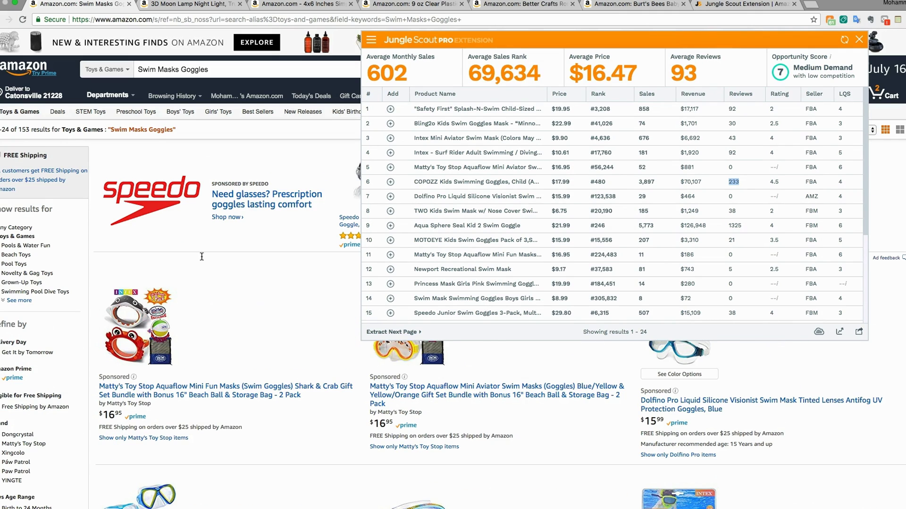
# - Compare the ratings of the Intex and COPOZZ products and the review counts of the COPOZZ and Aqua Sphere goggles
pyautogui.click(769, 141)
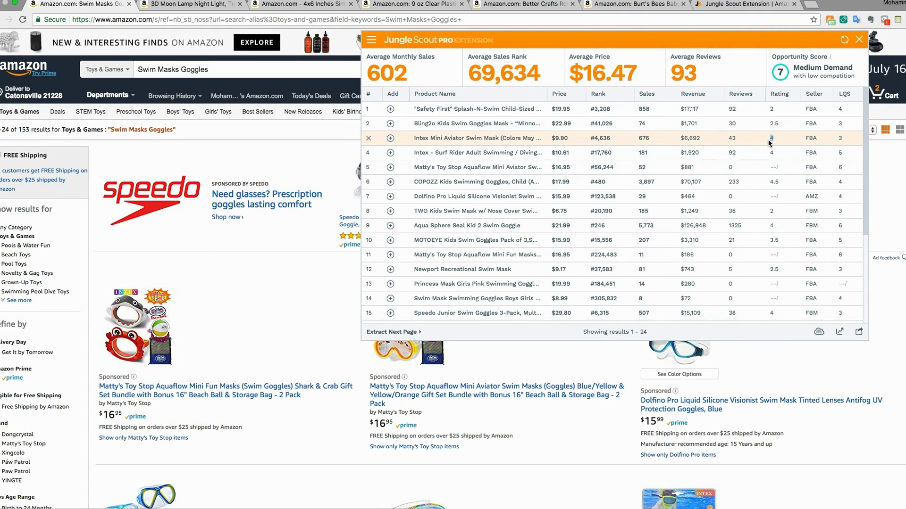
pyautogui.click(770, 153)
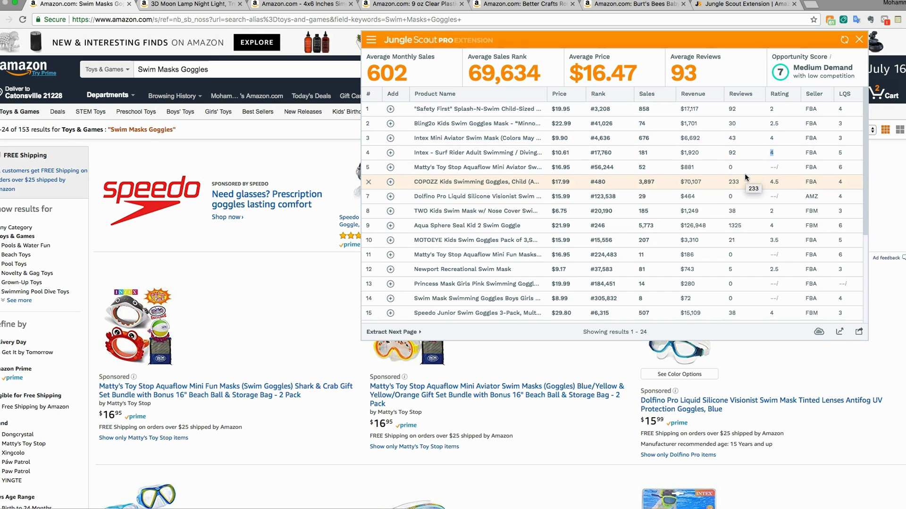
pyautogui.moveTo(774, 178); pyautogui.dragTo(781, 198)
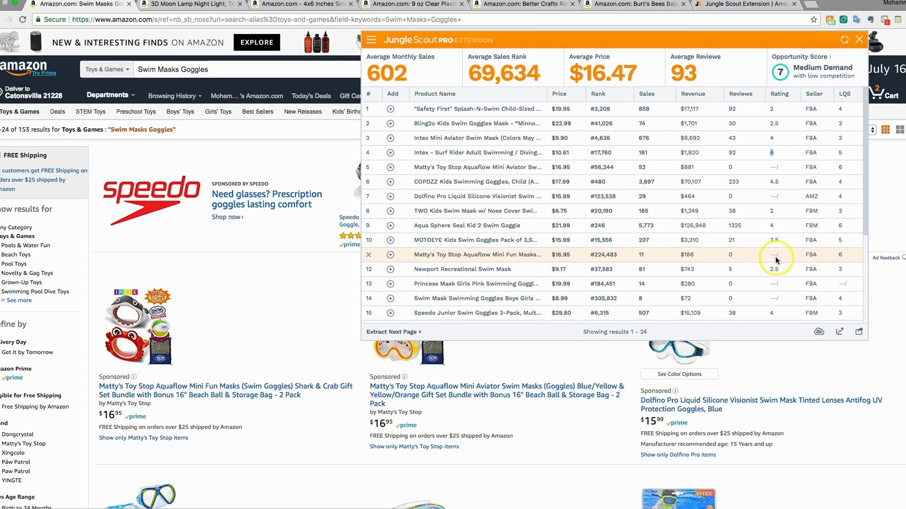
pyautogui.click(767, 140)
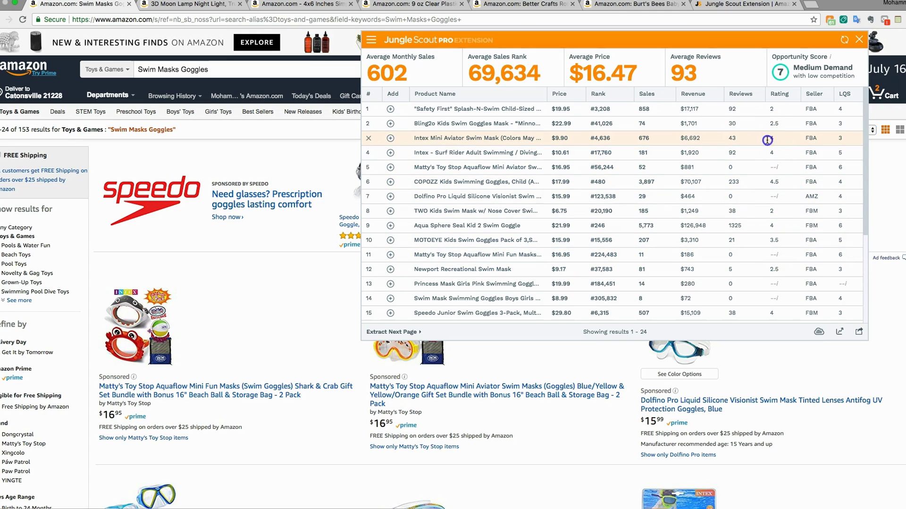
pyautogui.moveTo(776, 182); pyautogui.dragTo(762, 181)
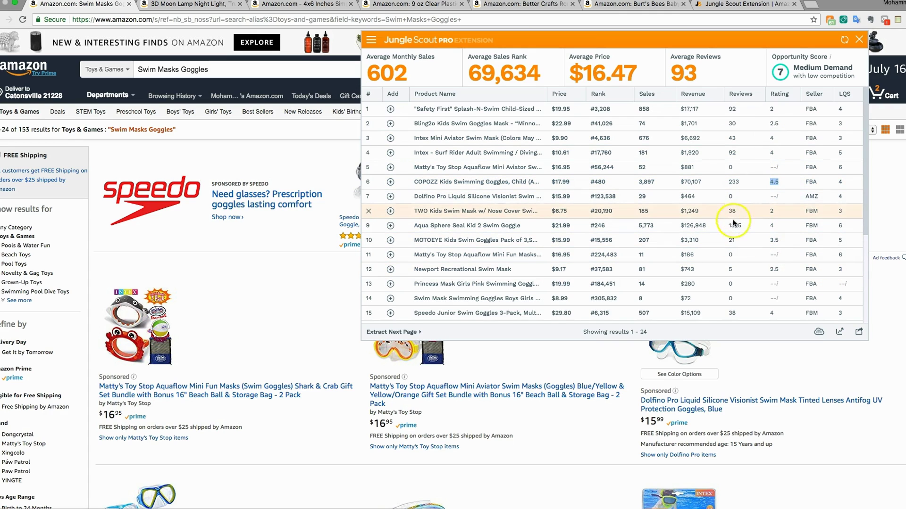
pyautogui.doubleClick(733, 181)
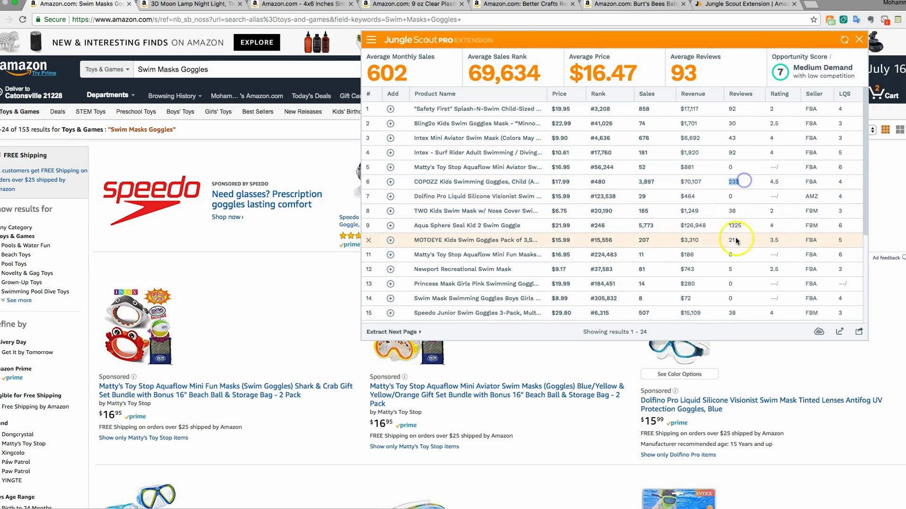
pyautogui.moveTo(727, 225); pyautogui.dragTo(739, 224)
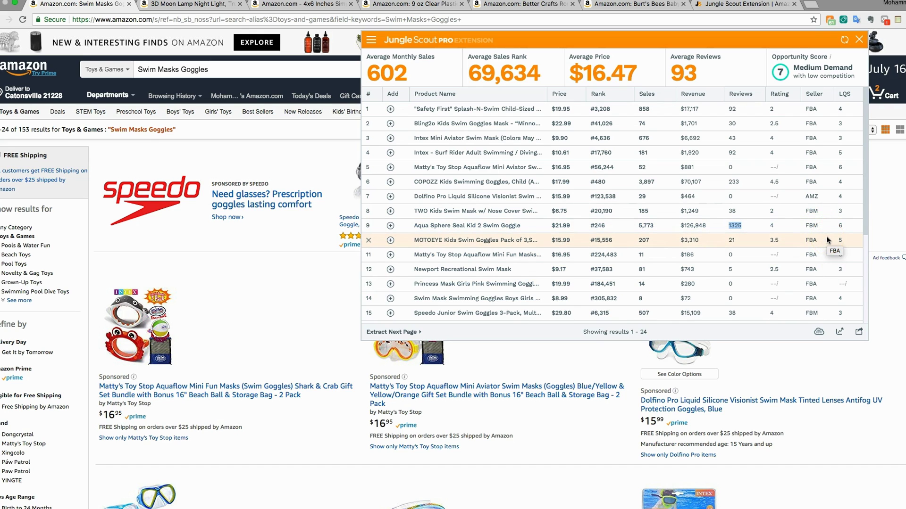
# - Review the seller types of the listed products and the niche's opportunity score in the Jungle Scout data
pyautogui.click(821, 210)
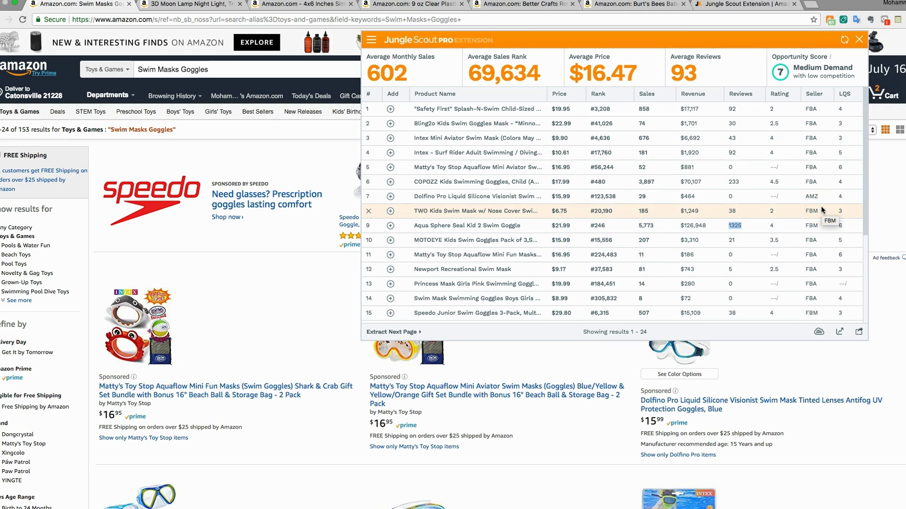
pyautogui.click(811, 238)
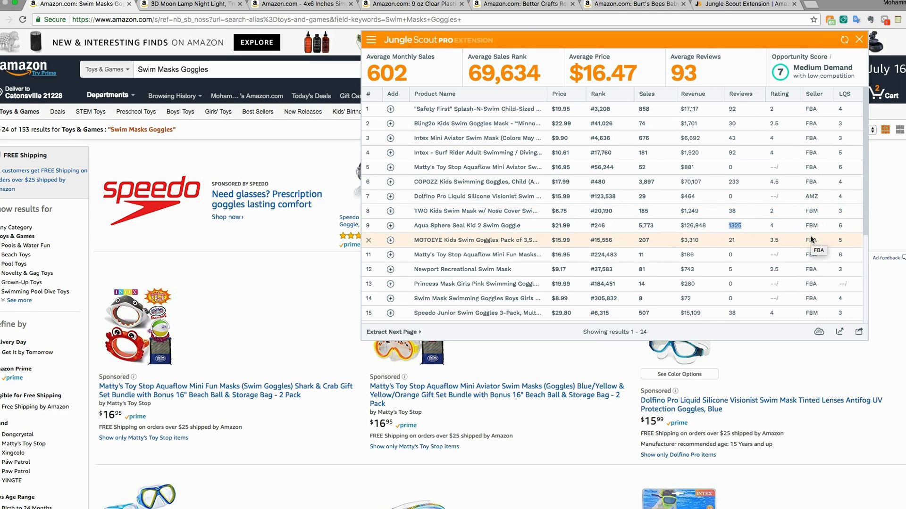
pyautogui.click(794, 77)
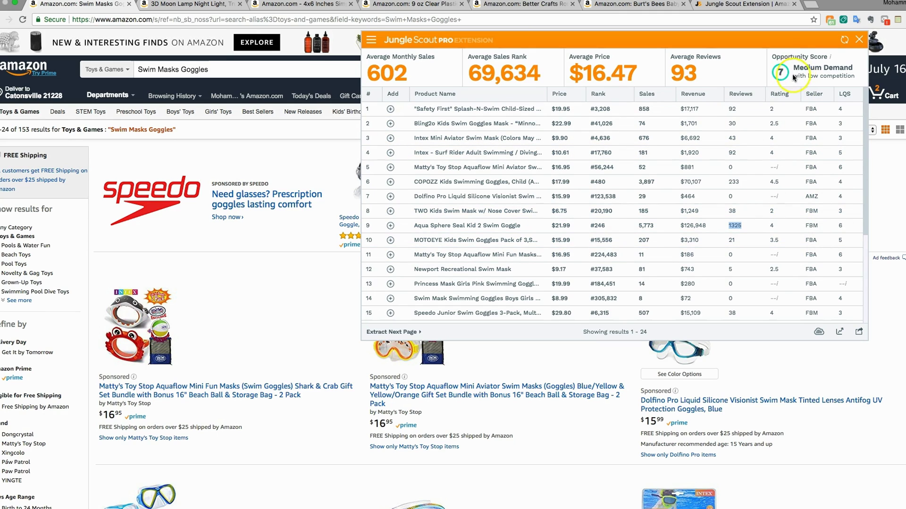
pyautogui.moveTo(794, 77); pyautogui.dragTo(858, 78)
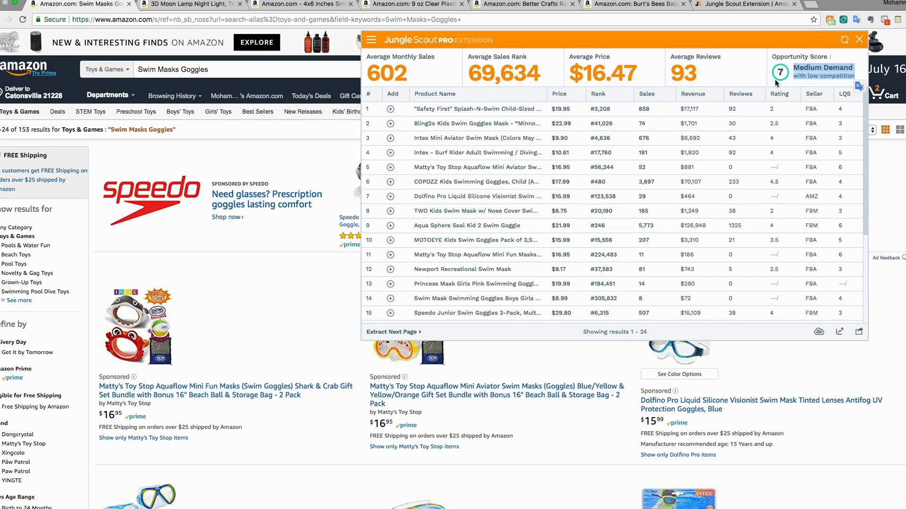
pyautogui.click(297, 293)
# - Close the Jungle Scout data, open the "Safety First" and Bling2o "Minnow Mask" listings in new tabs, and view the Bling2o one
pyautogui.click(870, 64)
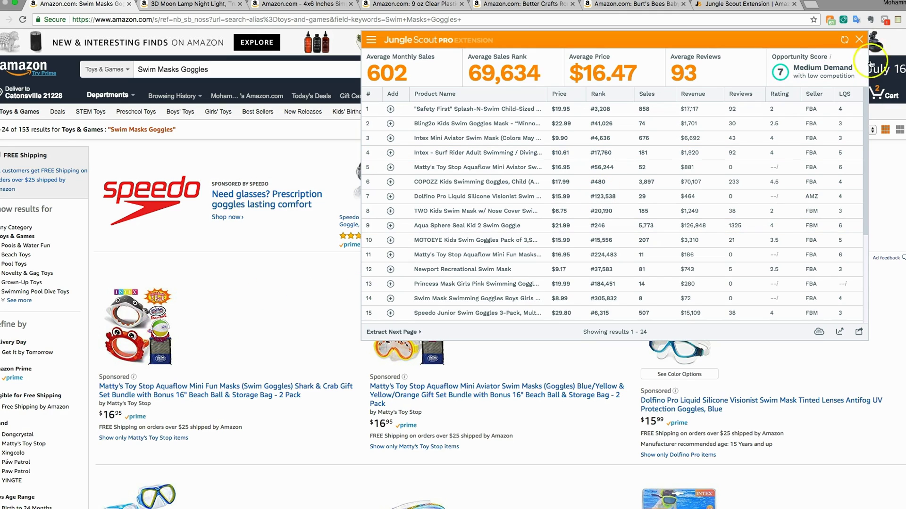
pyautogui.click(859, 38)
pyautogui.scroll(-4, 374, 366)
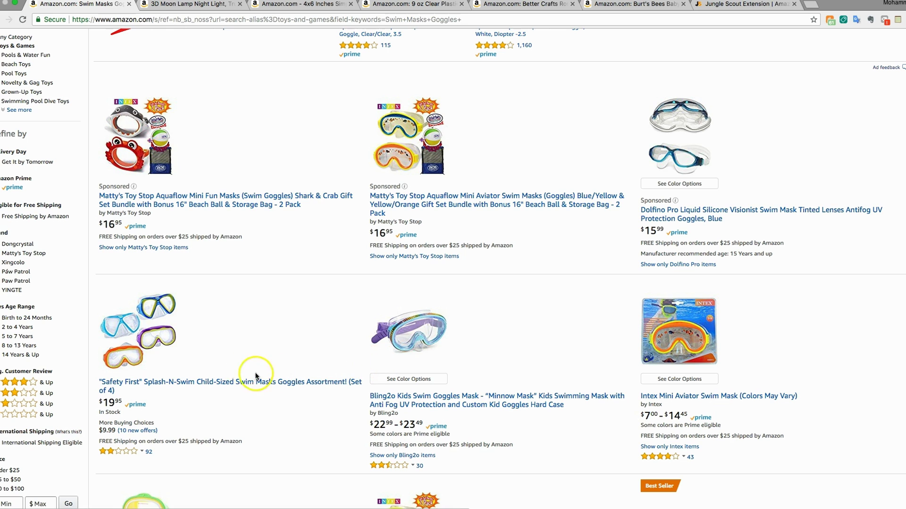
pyautogui.rightClick(239, 384)
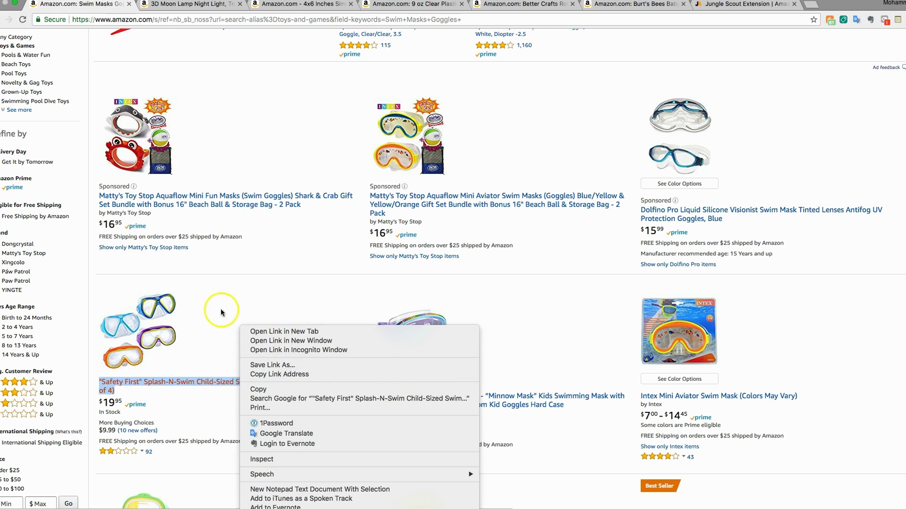
pyautogui.click(279, 336)
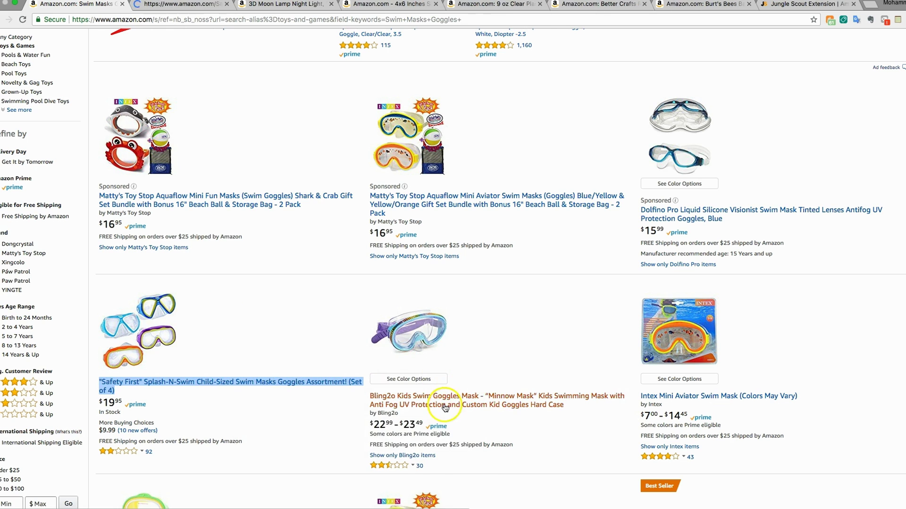
pyautogui.rightClick(445, 398)
pyautogui.click(494, 331)
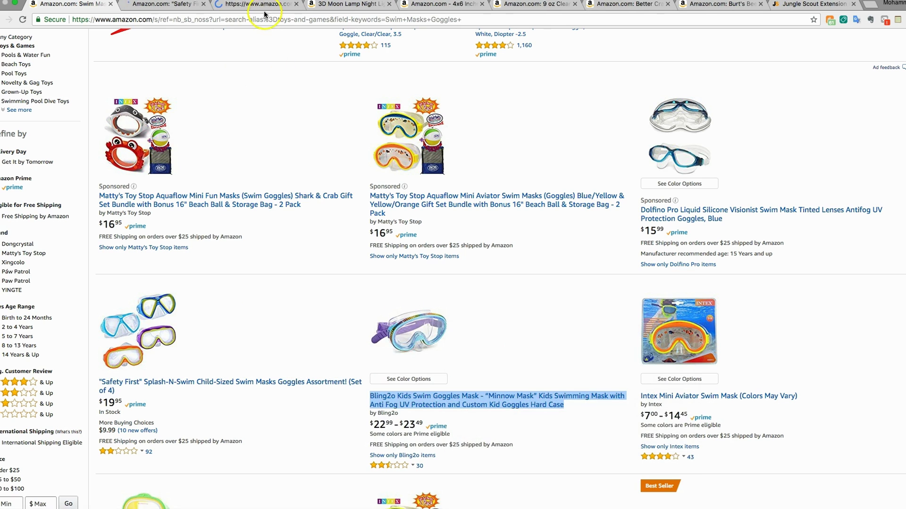
pyautogui.click(260, 5)
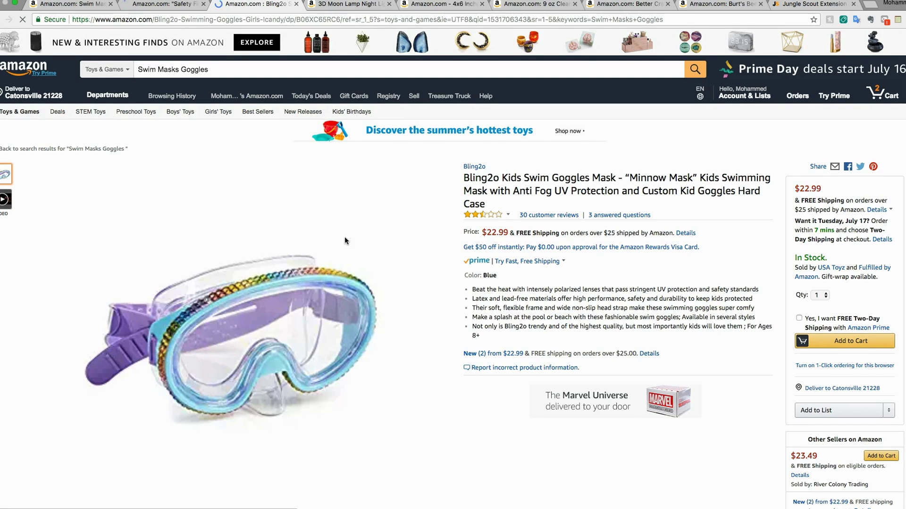
# - Open the one-star customer reviews of the Bling2o "Minnow Mask" goggles and read through the complaints
pyautogui.scroll(-1, 345, 237)
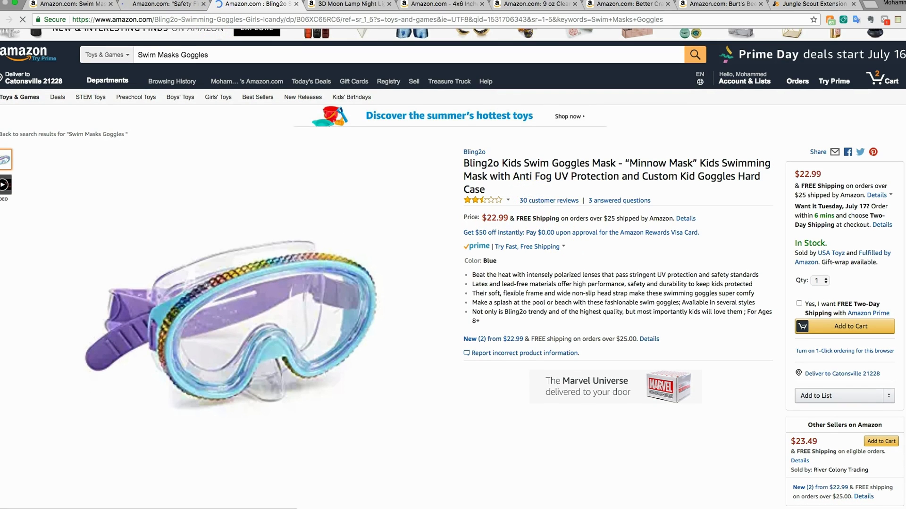
pyautogui.click(173, 5)
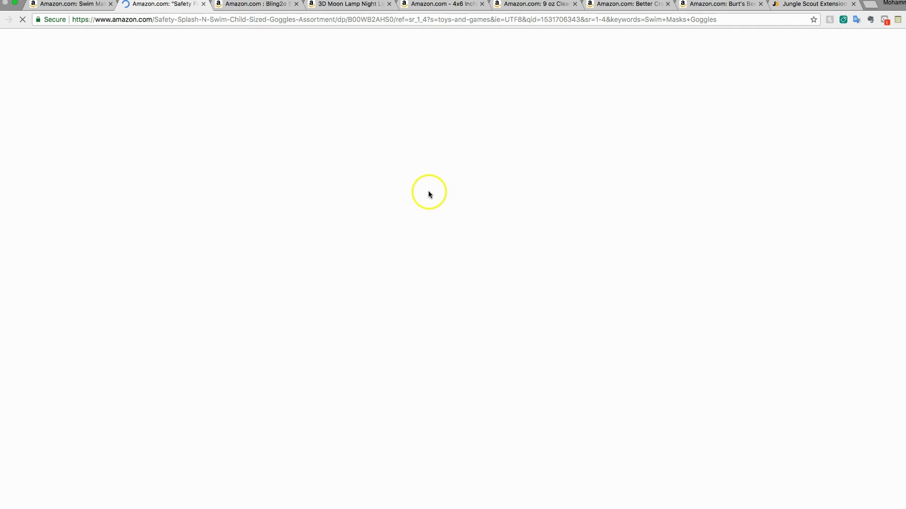
pyautogui.click(269, 4)
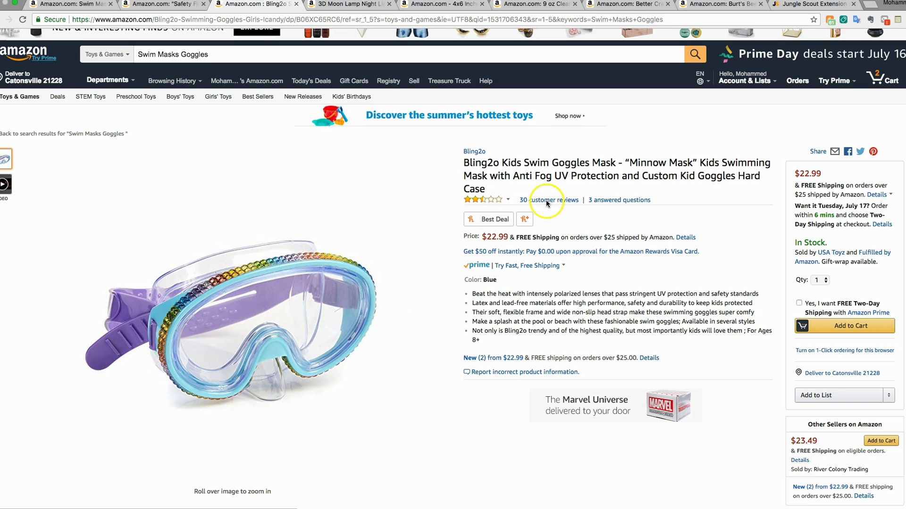
pyautogui.click(547, 202)
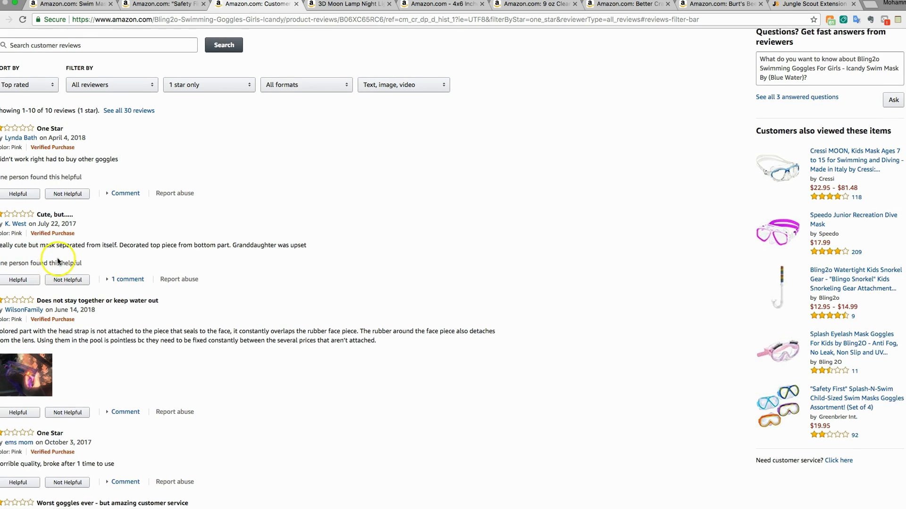
pyautogui.scroll(-1, 47, 264)
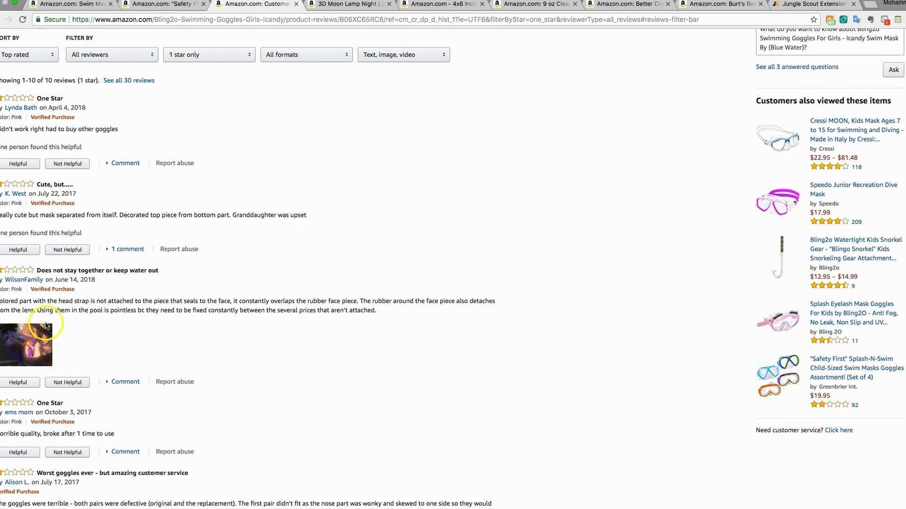
pyautogui.scroll(-5, 45, 324)
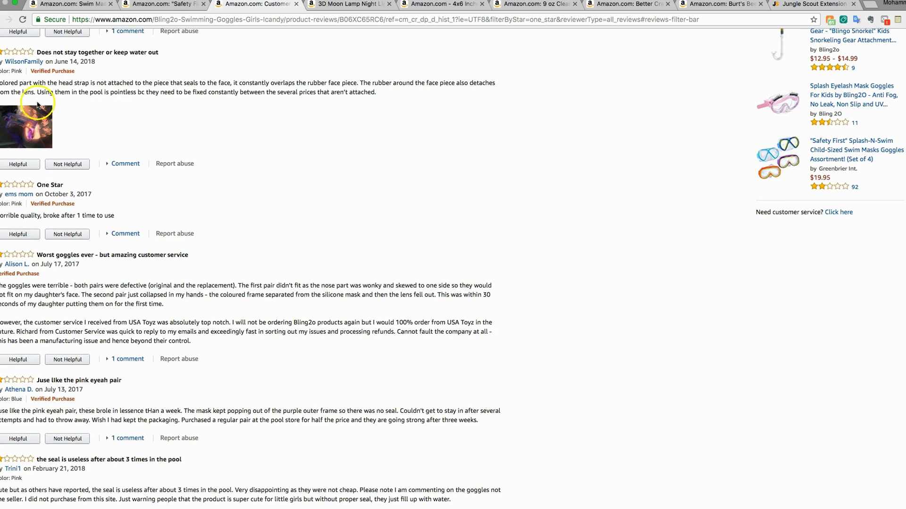
# - Switch to the "Safety First" Splash-N-Swim goggles listing and filter its customer reviews to one star only
pyautogui.click(144, 5)
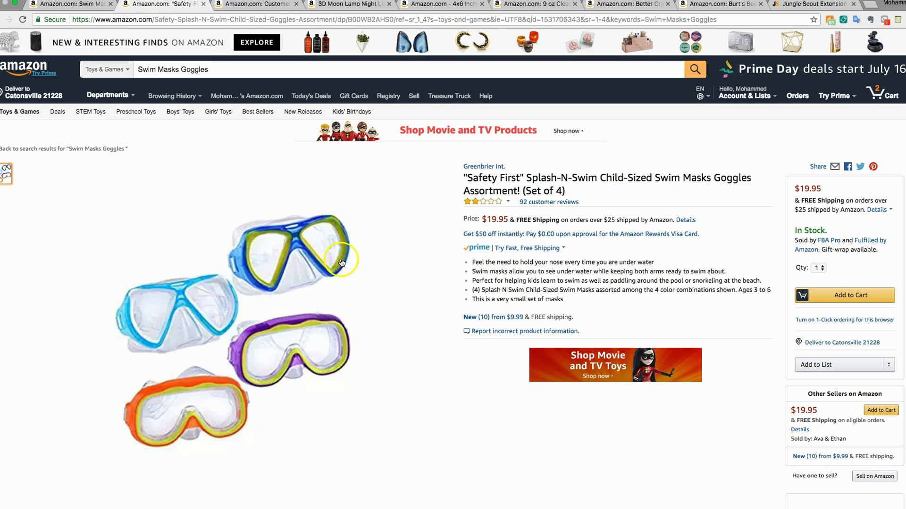
pyautogui.click(547, 203)
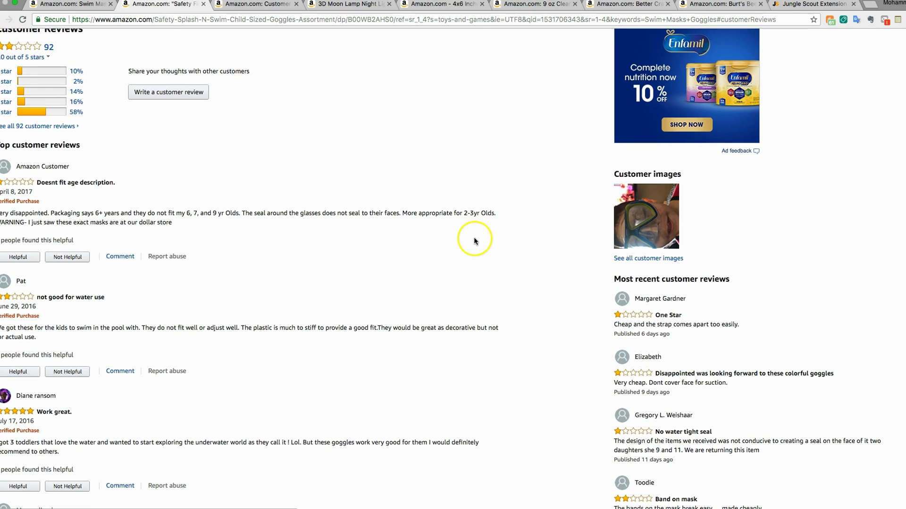
pyautogui.click(43, 113)
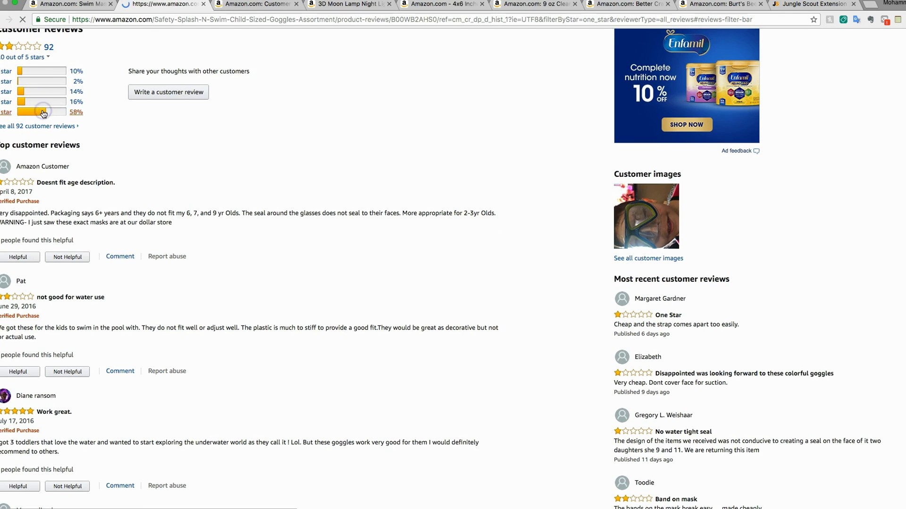
pyautogui.moveTo(105, 202); pyautogui.dragTo(157, 257)
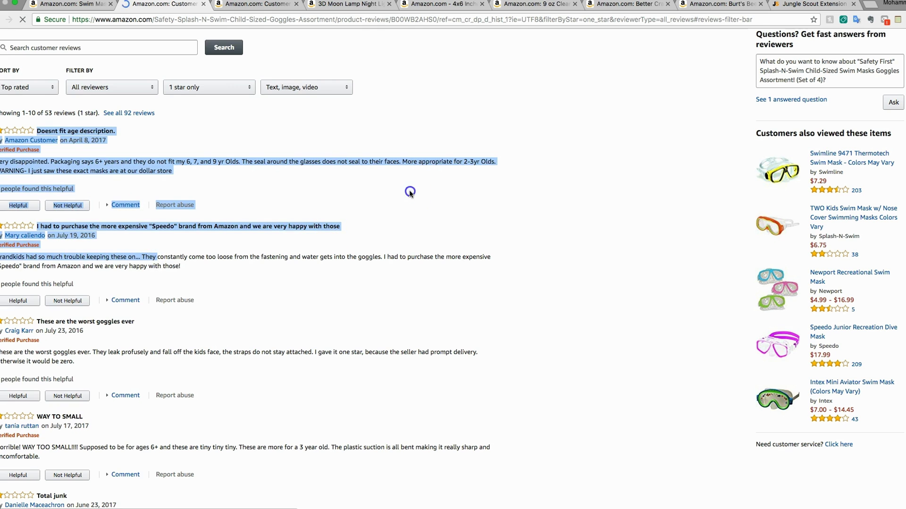
pyautogui.click(375, 198)
# - Read the one-star complaints about the "Safety First" goggles and check the star rating breakdown of the reviews
pyautogui.scroll(3, 111, 211)
pyautogui.scroll(3, 110, 210)
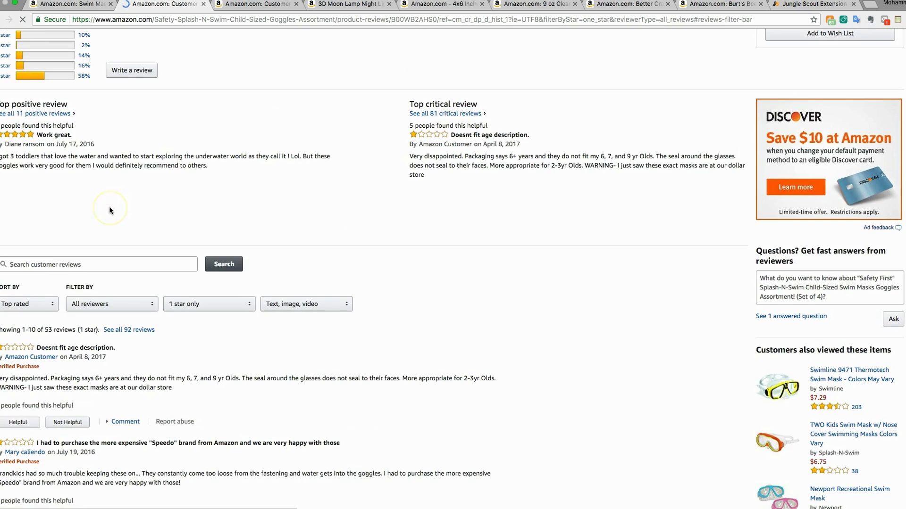
pyautogui.scroll(-7, 110, 210)
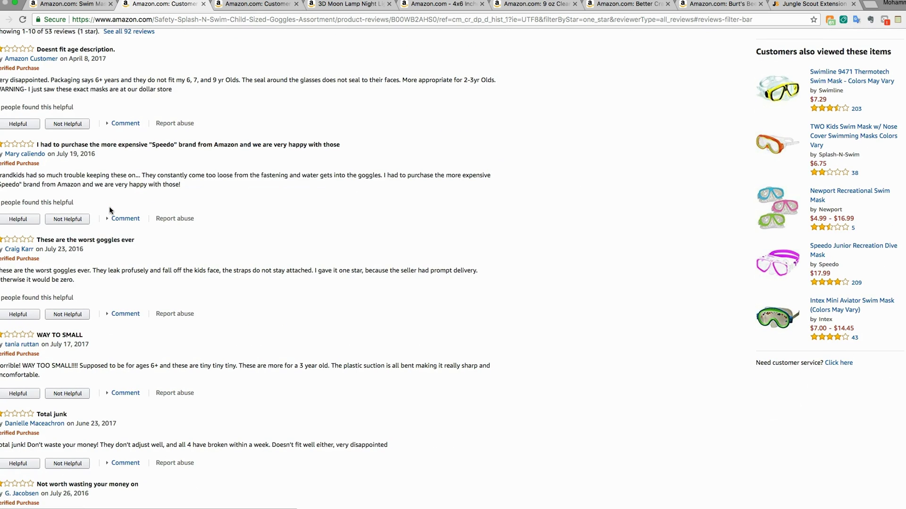
pyautogui.scroll(3, 110, 211)
pyautogui.click(110, 193)
pyautogui.scroll(-7, 111, 197)
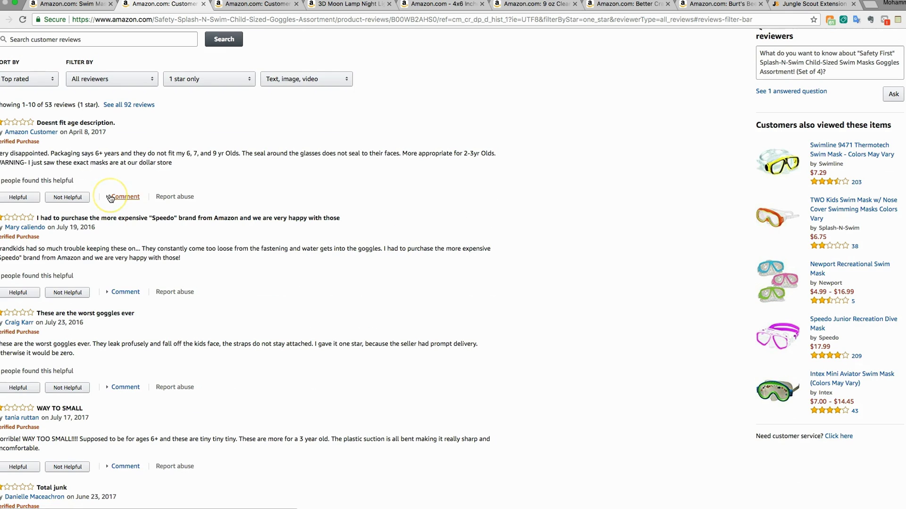
pyautogui.scroll(-3, 110, 198)
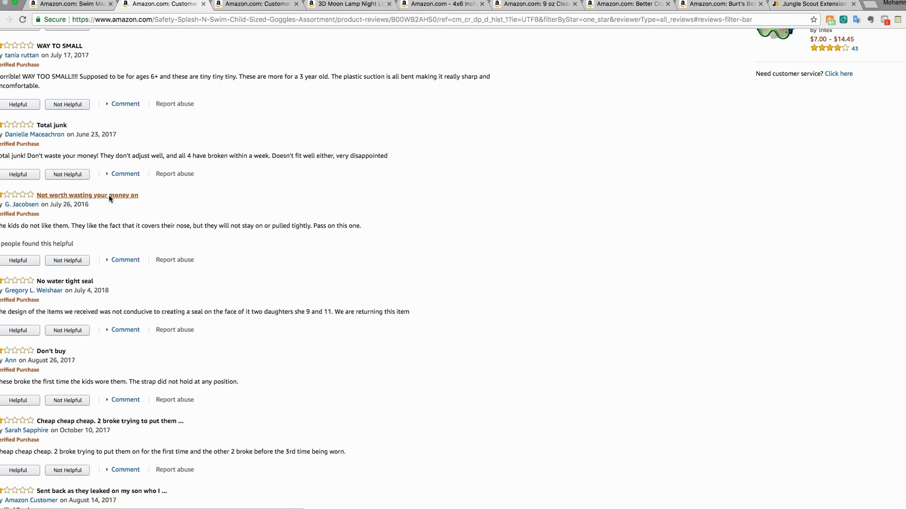
pyautogui.scroll(15, 108, 195)
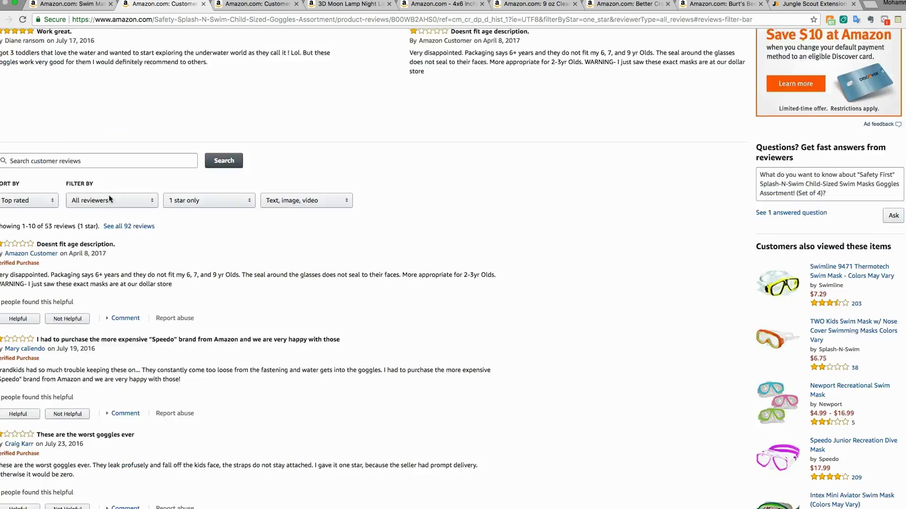
pyautogui.click(45, 212)
pyautogui.click(63, 407)
pyautogui.scroll(3, 65, 409)
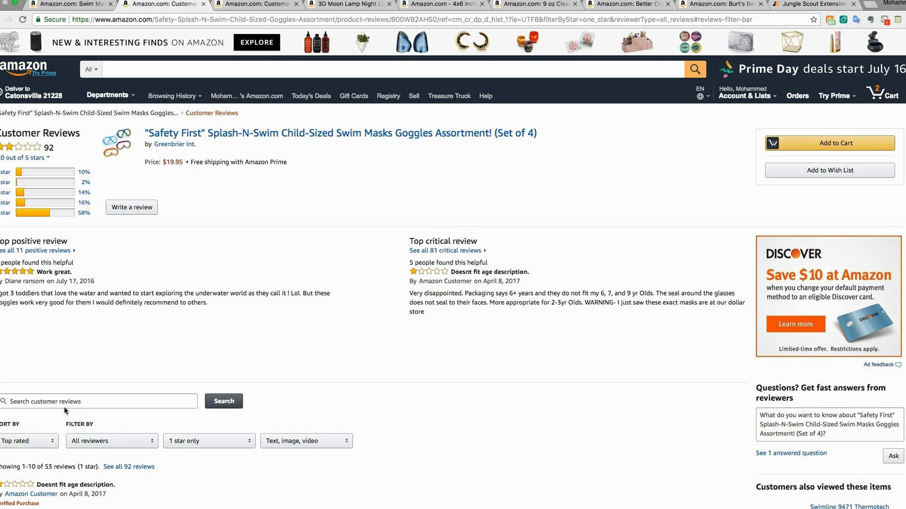
# - Close the two goggles review tabs and open the "Safety First" listing from the swim masks search results
pyautogui.click(332, 11)
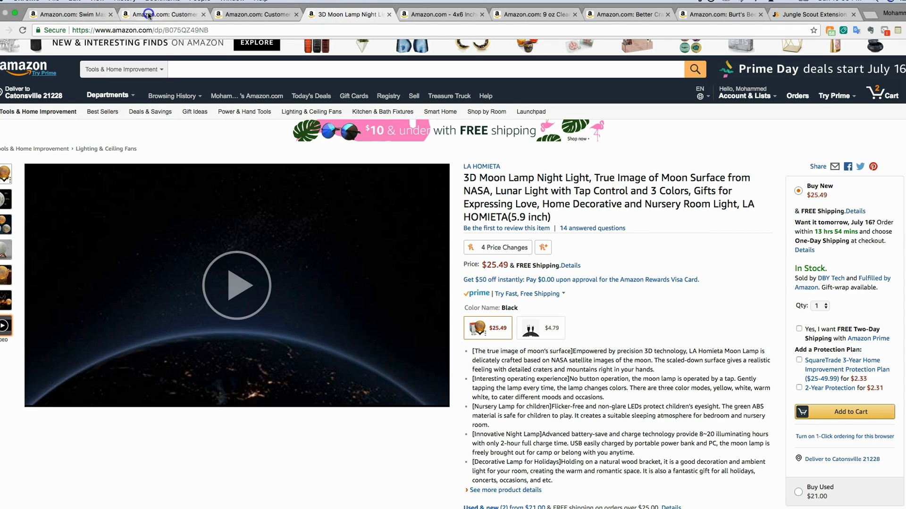
pyautogui.click(149, 14)
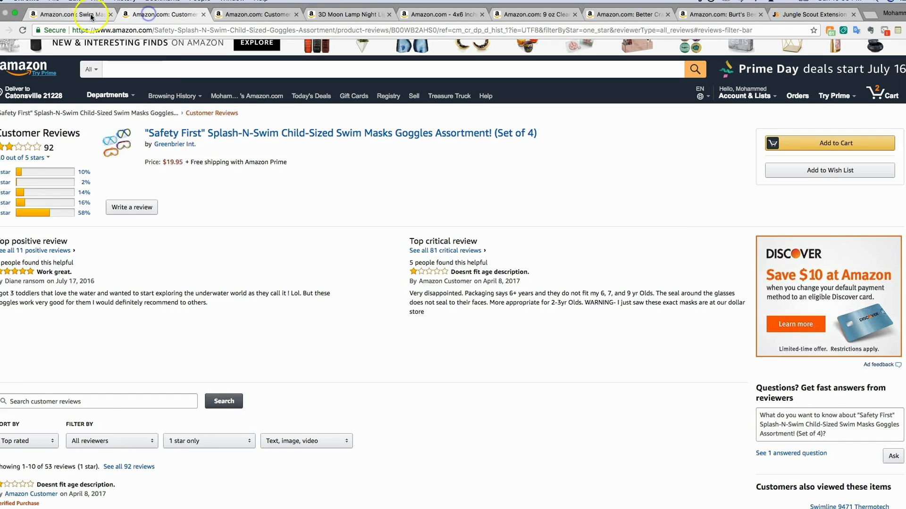
pyautogui.click(91, 13)
pyautogui.click(203, 14)
pyautogui.click(203, 14)
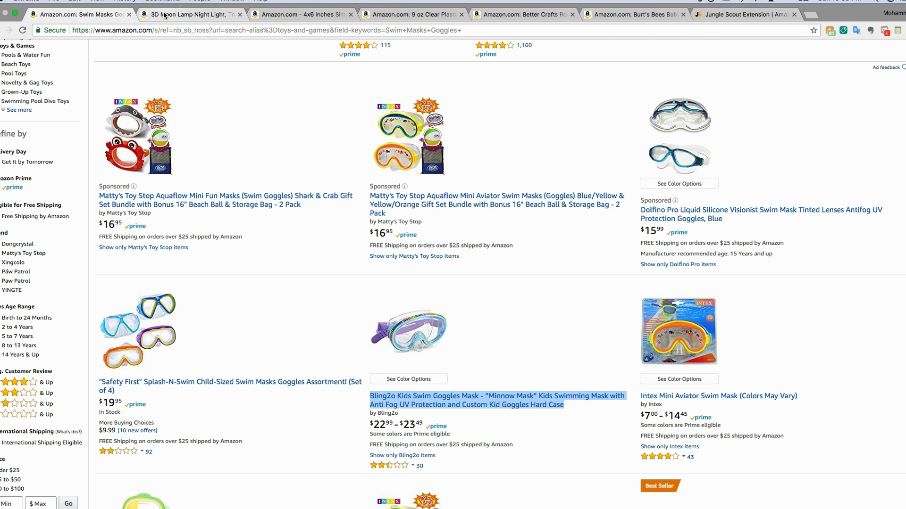
pyautogui.click(209, 384)
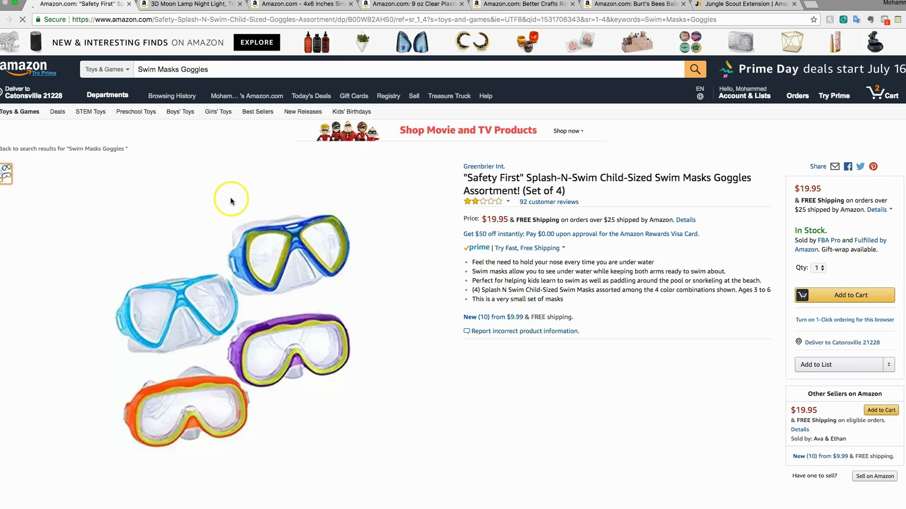
# - Switch to the LA HOMIETA 3D Moon Lamp Night Light listing and view its first product image
pyautogui.click(176, 8)
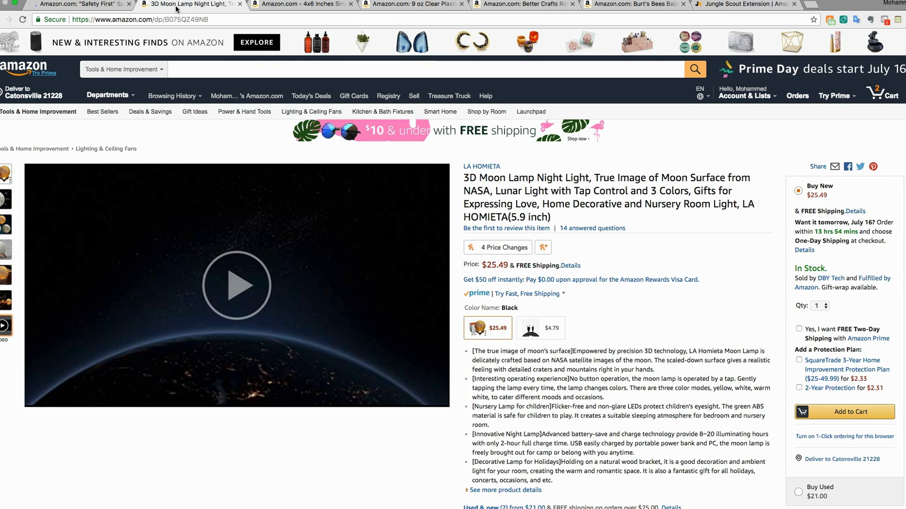
pyautogui.click(5, 175)
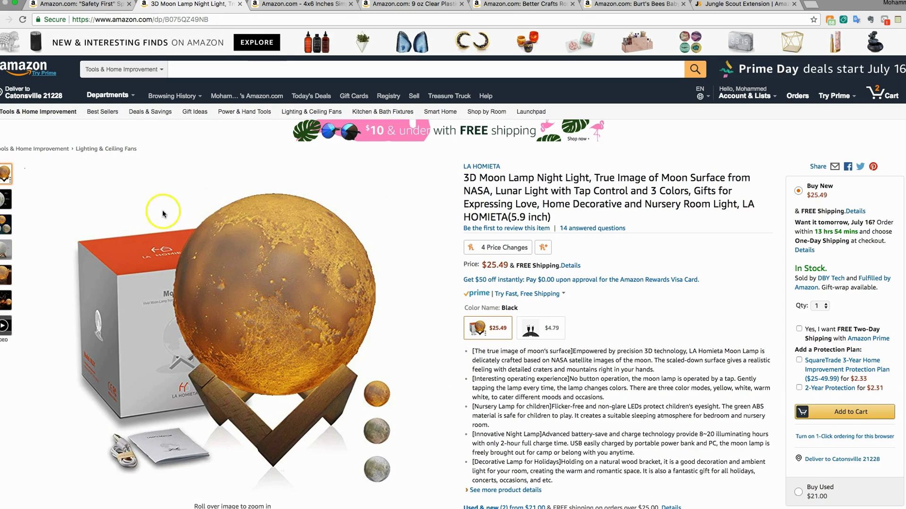
pyautogui.click(898, 19)
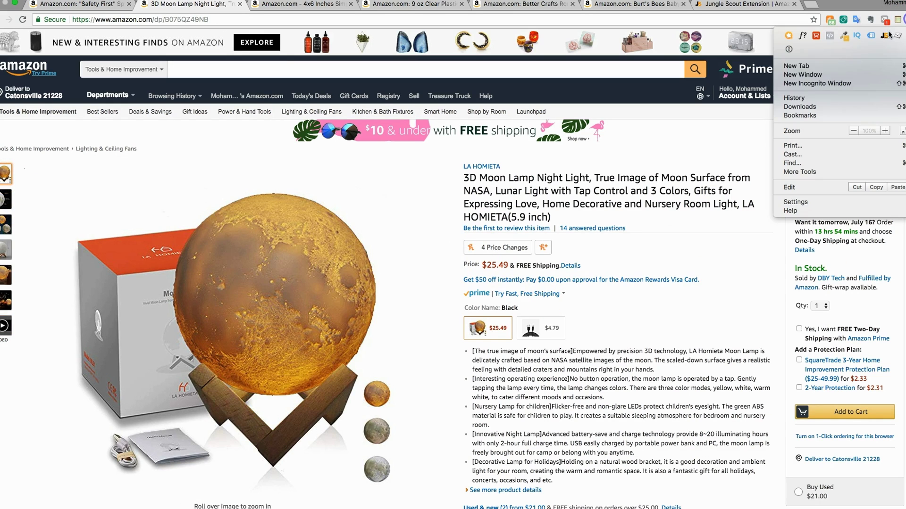
pyautogui.click(558, 192)
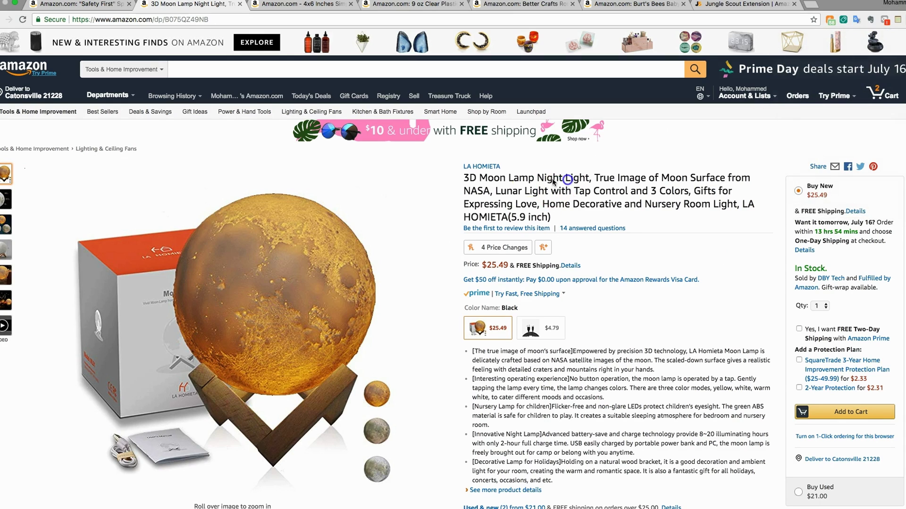
# - Copy "Moon Lamp Night Light" from the product title and paste it as the Amazon search term
pyautogui.moveTo(508, 178); pyautogui.dragTo(579, 175)
pyautogui.moveTo(480, 178); pyautogui.dragTo(588, 178)
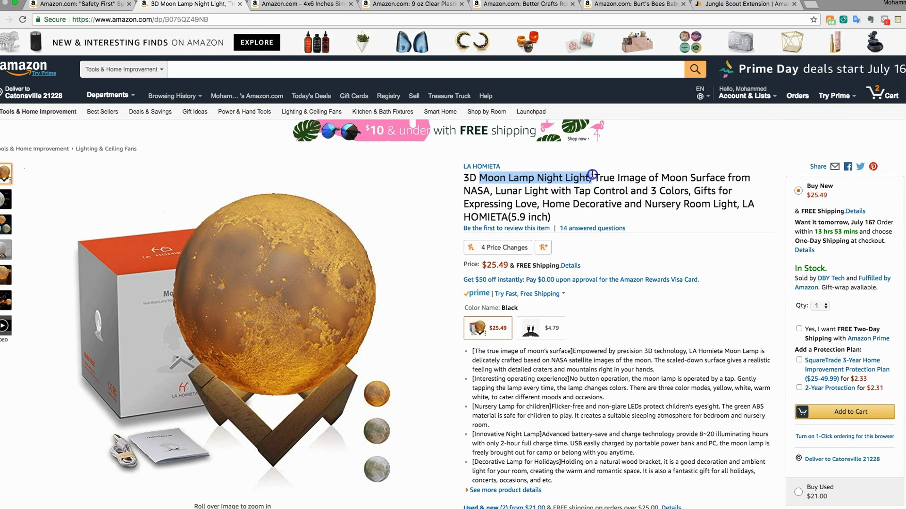
pyautogui.rightClick(570, 178)
pyautogui.click(597, 200)
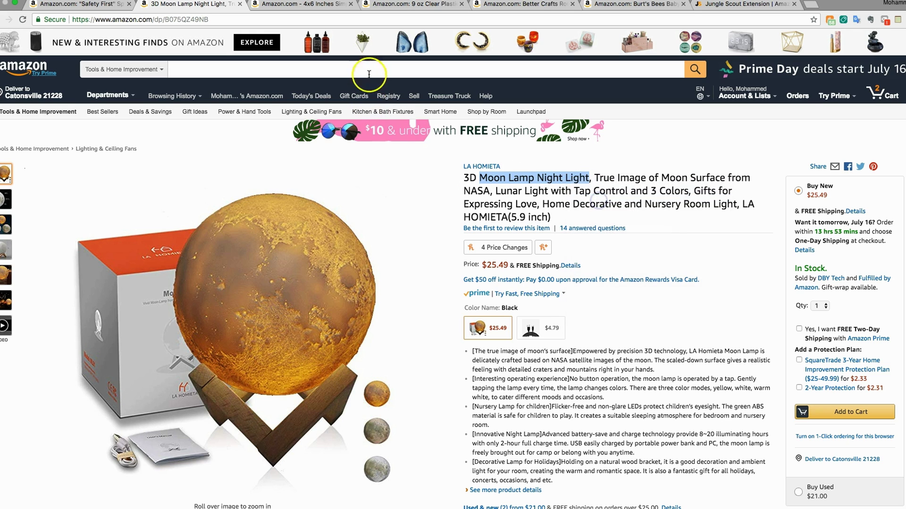
pyautogui.rightClick(366, 71)
pyautogui.click(407, 136)
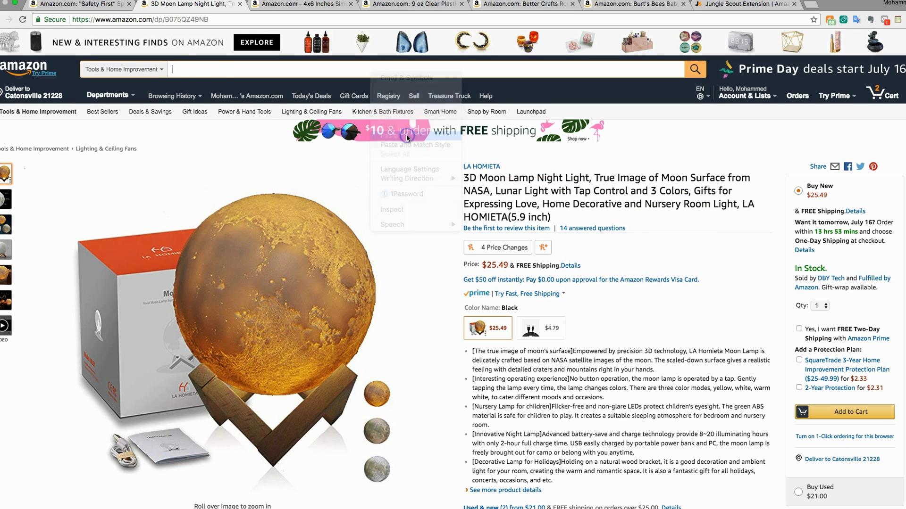
# - Set the search category to All Departments and run the "Moon Lamp Night Light" search
pyautogui.click(158, 69)
pyautogui.click(259, 75)
pyautogui.click(137, 69)
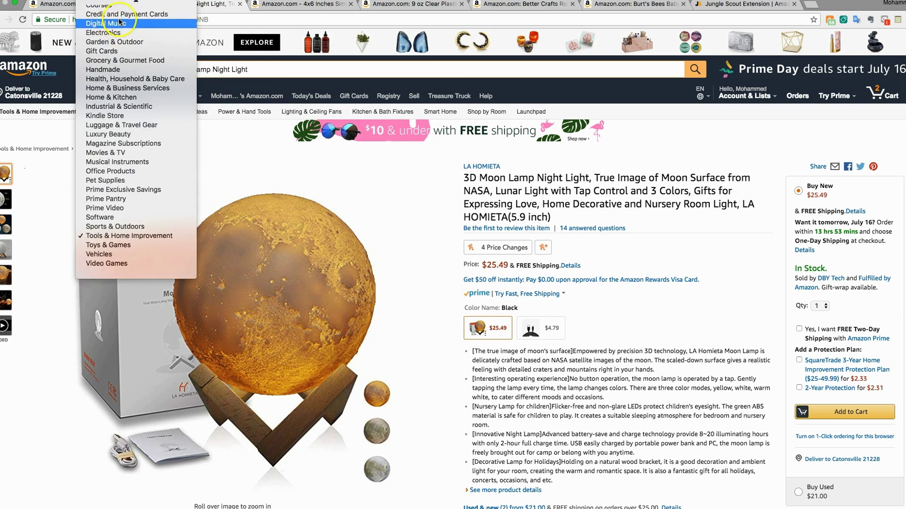
pyautogui.click(409, 28)
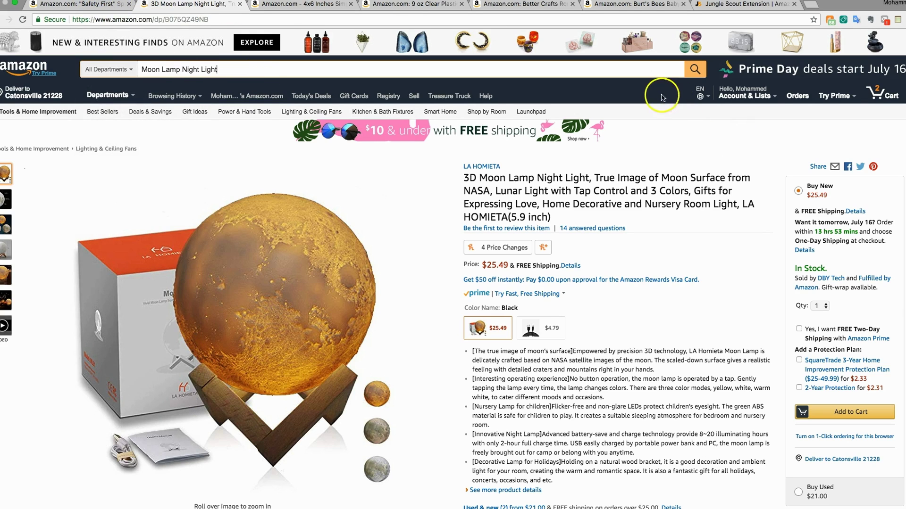
pyautogui.click(693, 70)
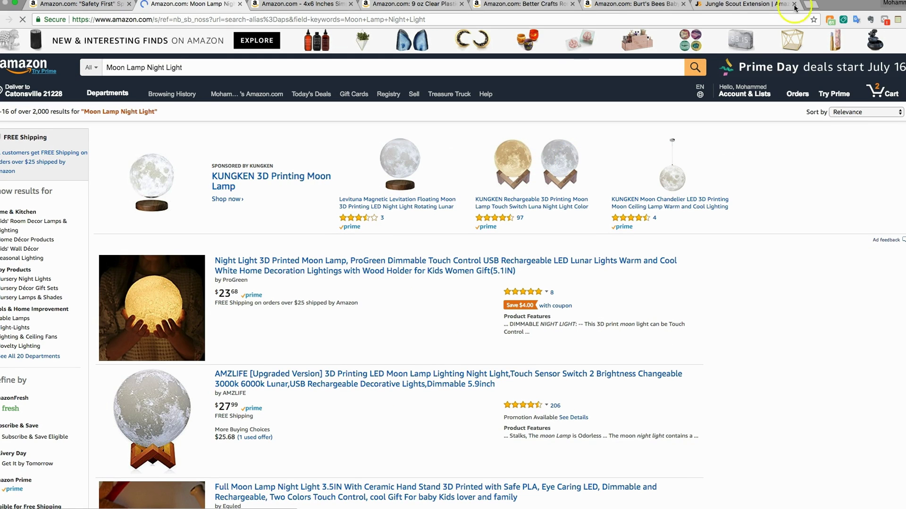
# - Run Jungle Scout on the moon lamp search results and check the products' monthly sales and review counts
pyautogui.click(898, 19)
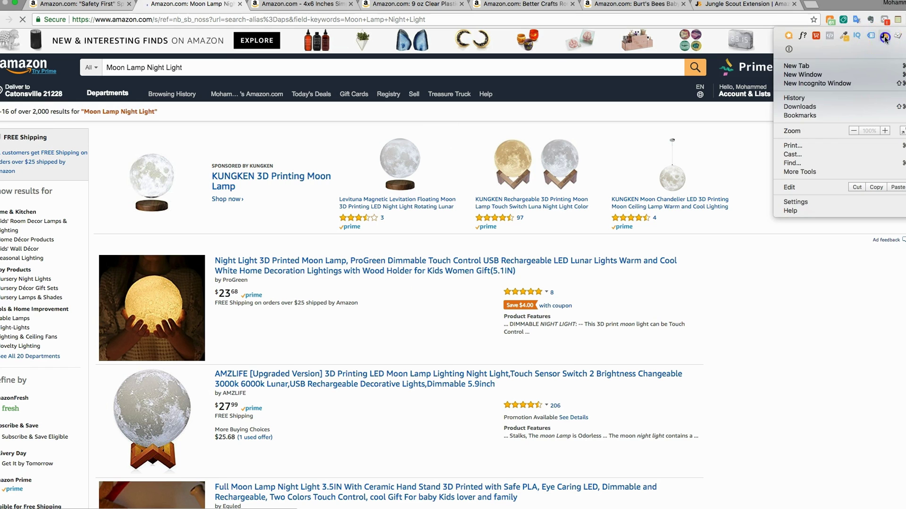
pyautogui.click(874, 37)
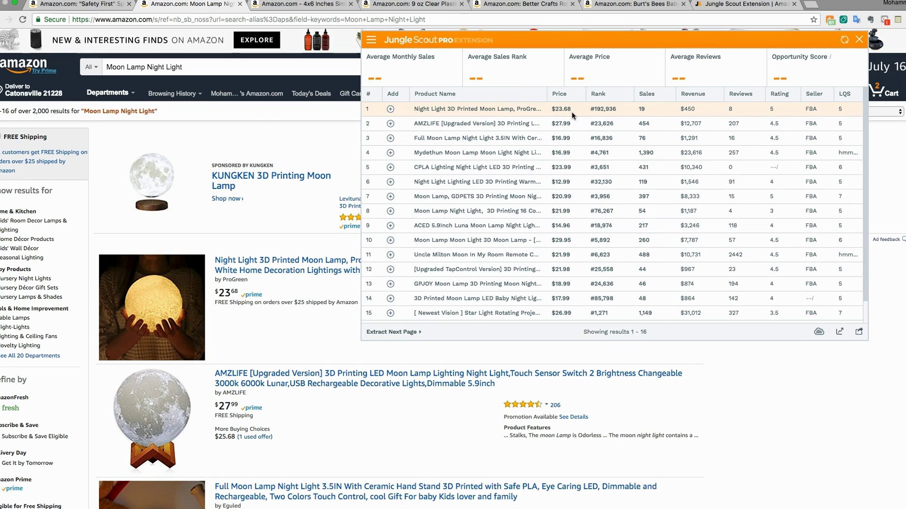
pyautogui.click(578, 123)
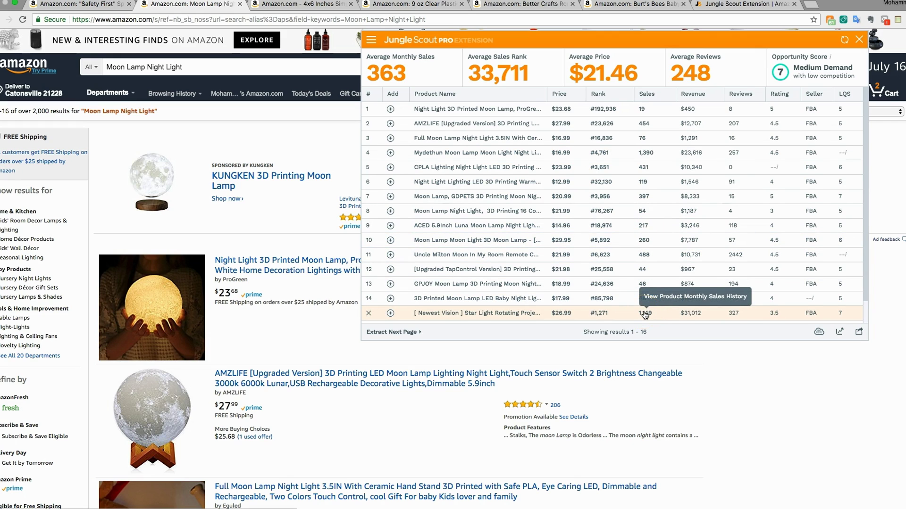
pyautogui.click(647, 228)
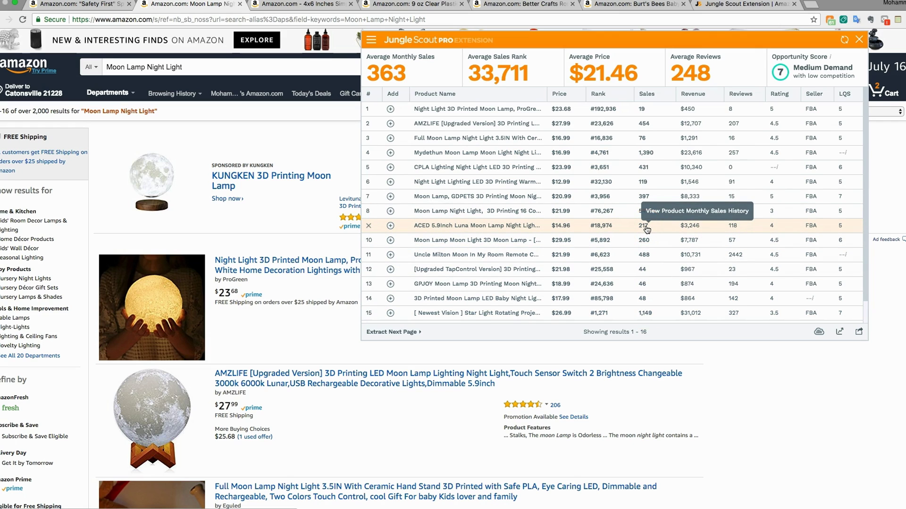
pyautogui.click(736, 123)
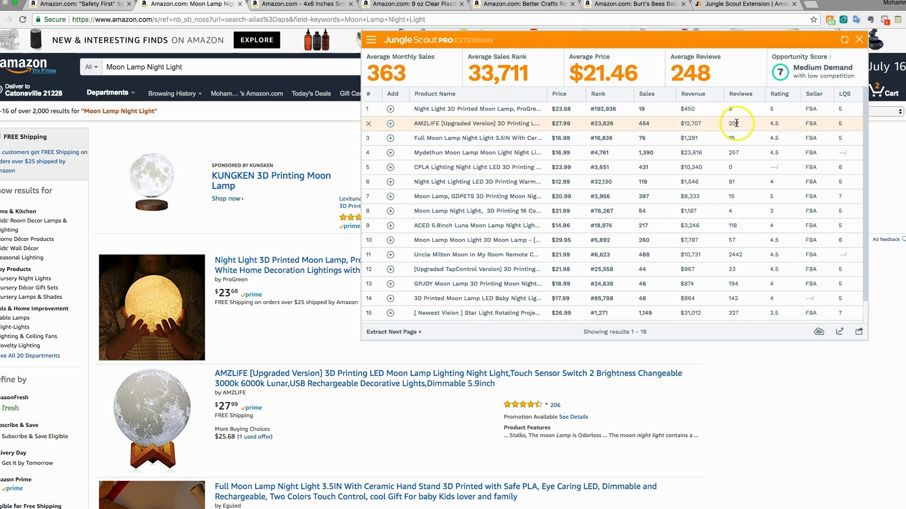
# - Check the review counts of the individual moon lamp products in the Jungle Scout results, and close the results
pyautogui.doubleClick(733, 298)
pyautogui.doubleClick(735, 254)
pyautogui.doubleClick(732, 226)
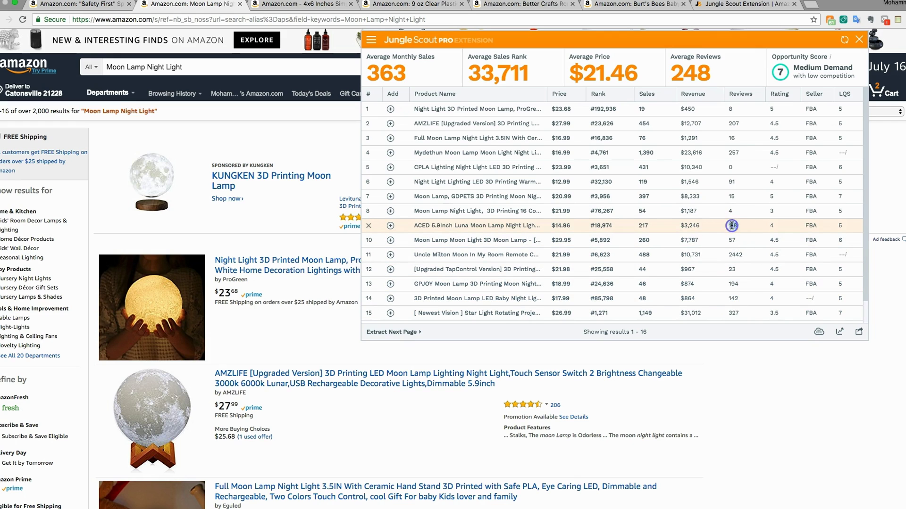
pyautogui.doubleClick(733, 124)
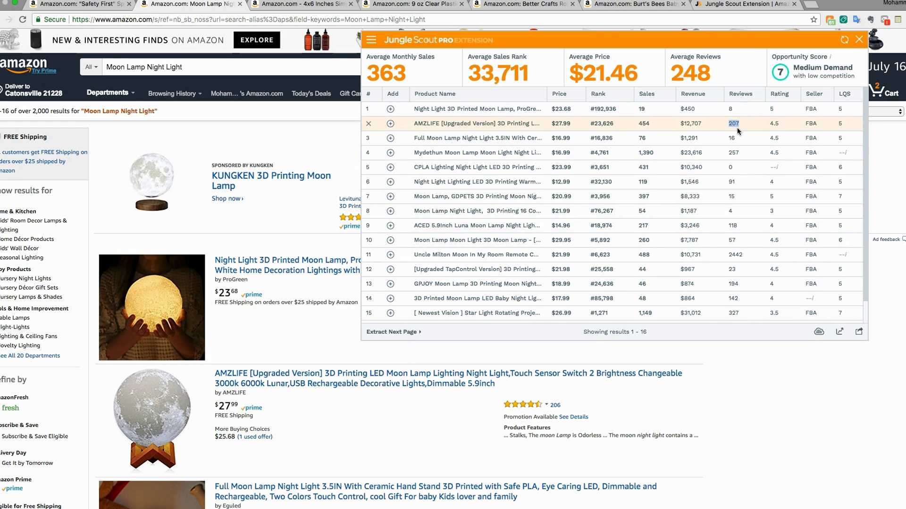
pyautogui.doubleClick(733, 181)
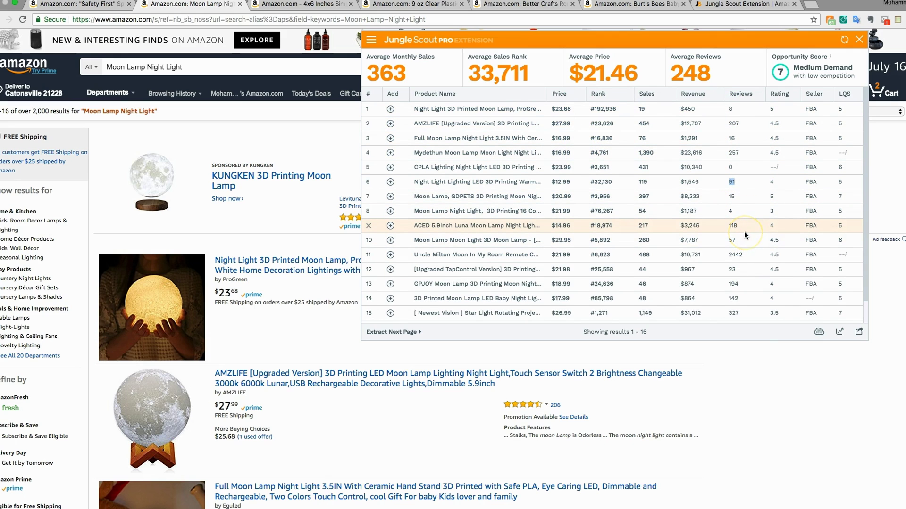
pyautogui.scroll(-1, 744, 231)
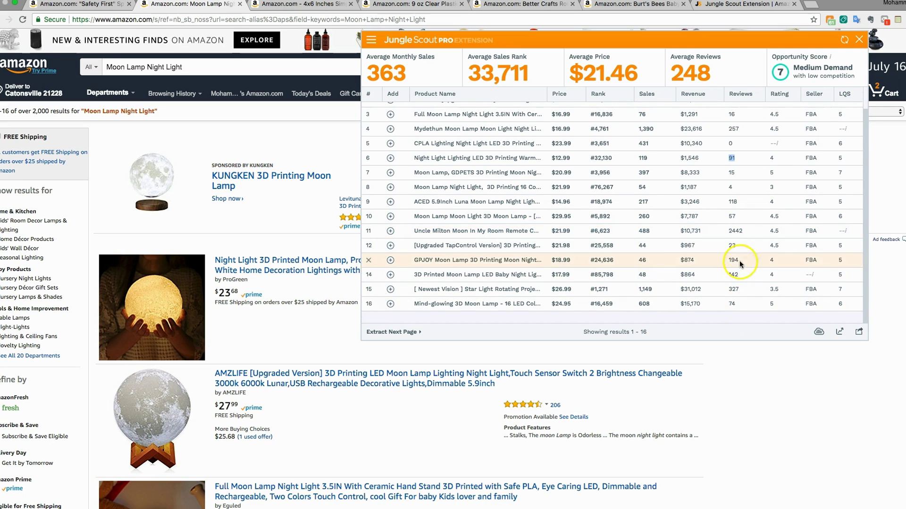
pyautogui.scroll(1, 739, 258)
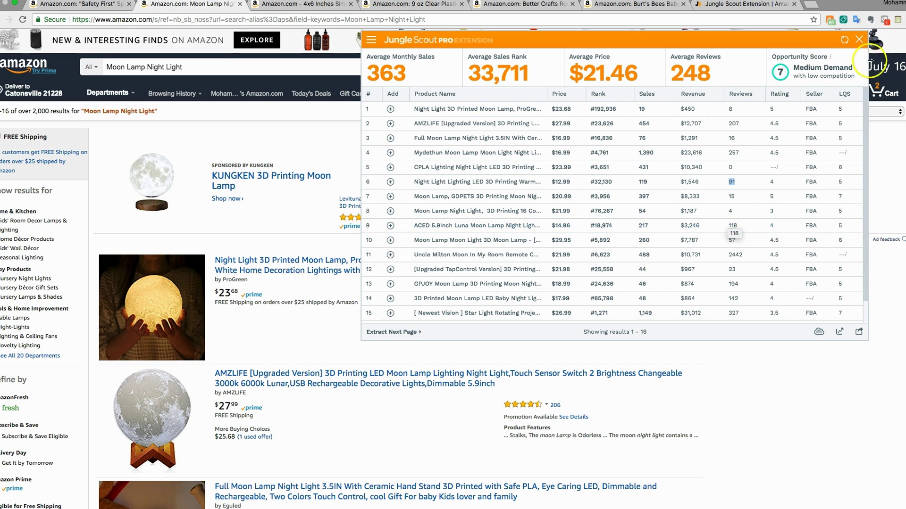
pyautogui.click(858, 39)
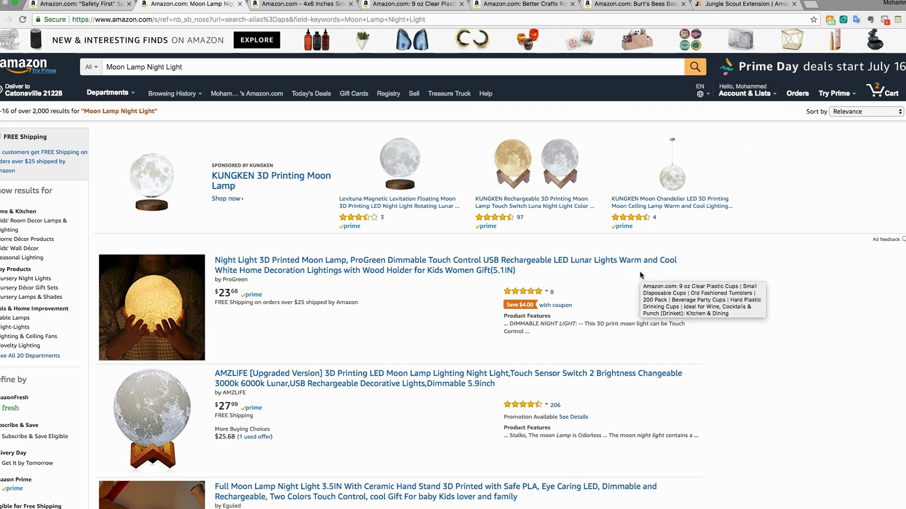
pyautogui.click(627, 256)
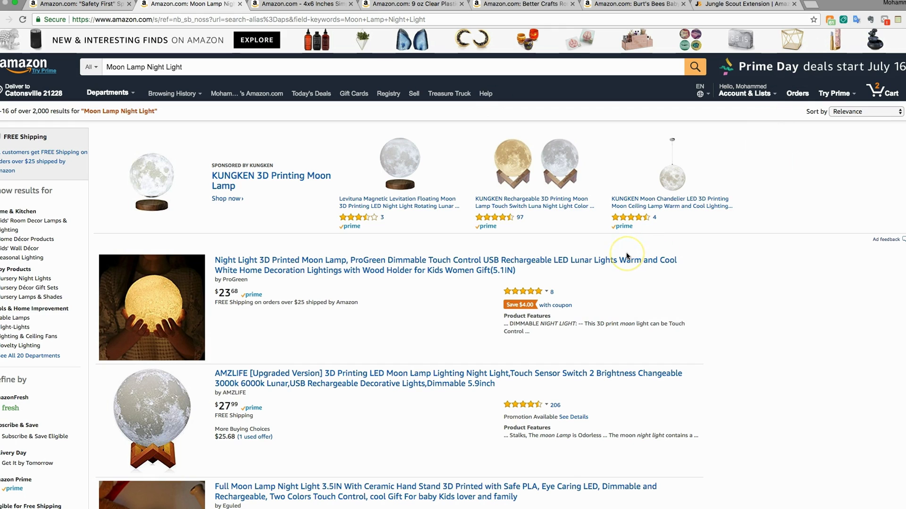
# - Switch to the Jungle Scout Chrome extension page with the Pro and Lite plans and show the extension's launcher in the browser
pyautogui.click(745, 4)
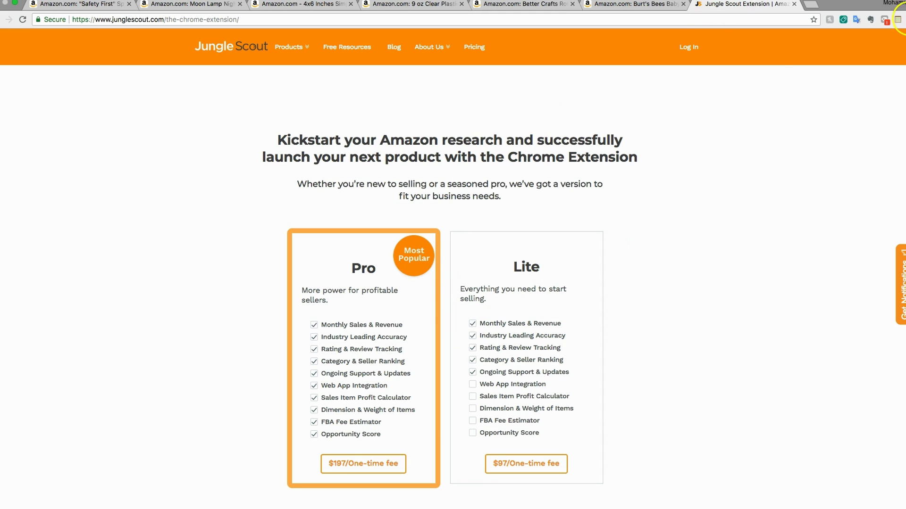
pyautogui.click(897, 19)
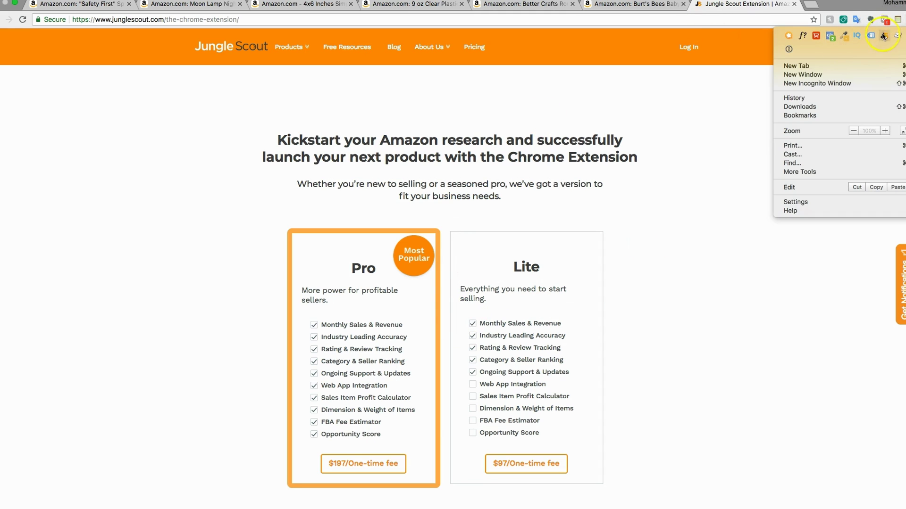
pyautogui.click(349, 89)
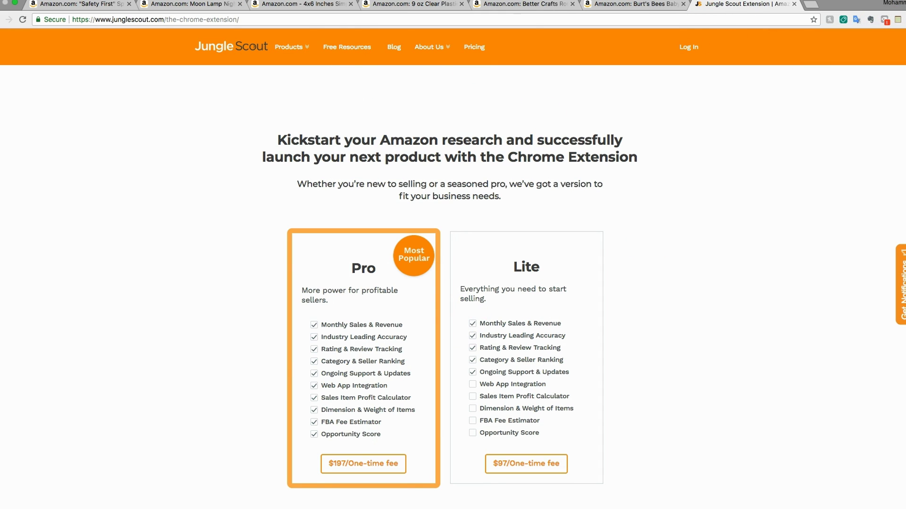
# - Return to the moon lamp search results, run Jungle Scout on them again, and close its results
pyautogui.click(188, 4)
pyautogui.scroll(-3, 306, 399)
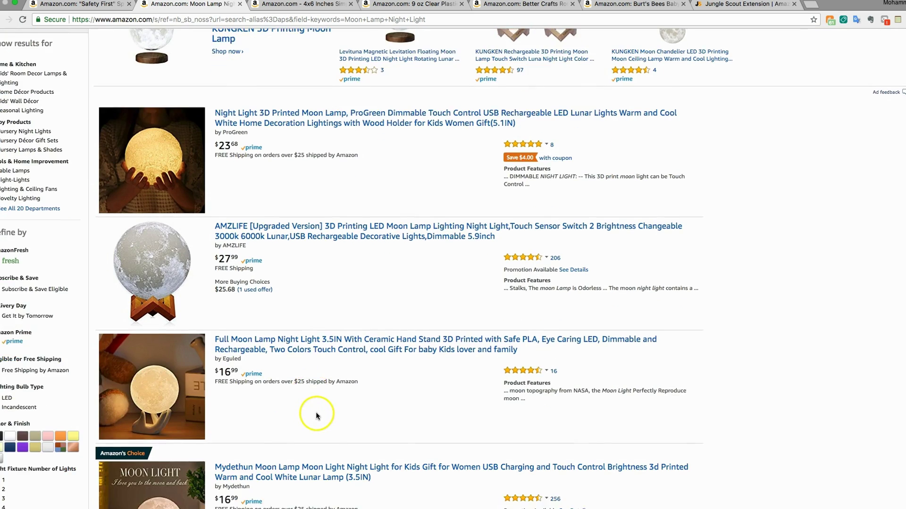
pyautogui.scroll(3, 317, 415)
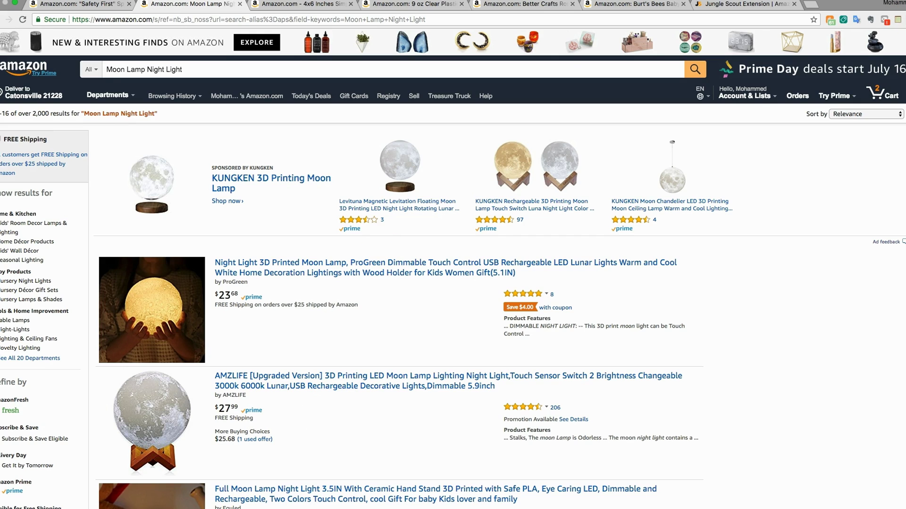
pyautogui.click(898, 19)
pyautogui.click(883, 36)
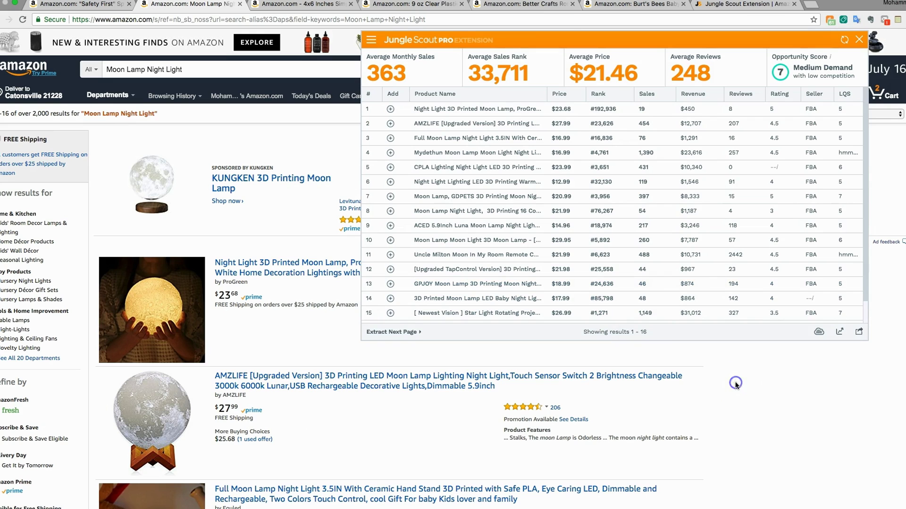
pyautogui.click(861, 40)
pyautogui.scroll(-5, 393, 278)
pyautogui.scroll(5, 394, 281)
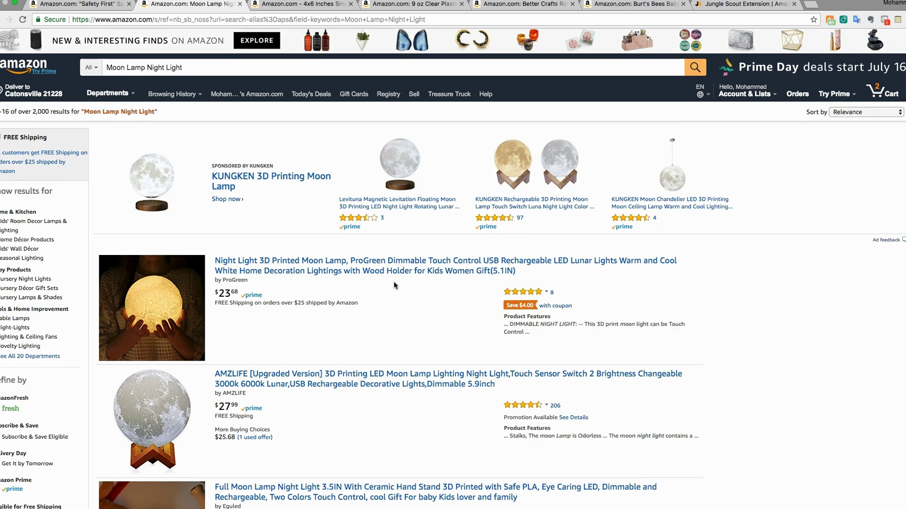
pyautogui.scroll(-4, 394, 281)
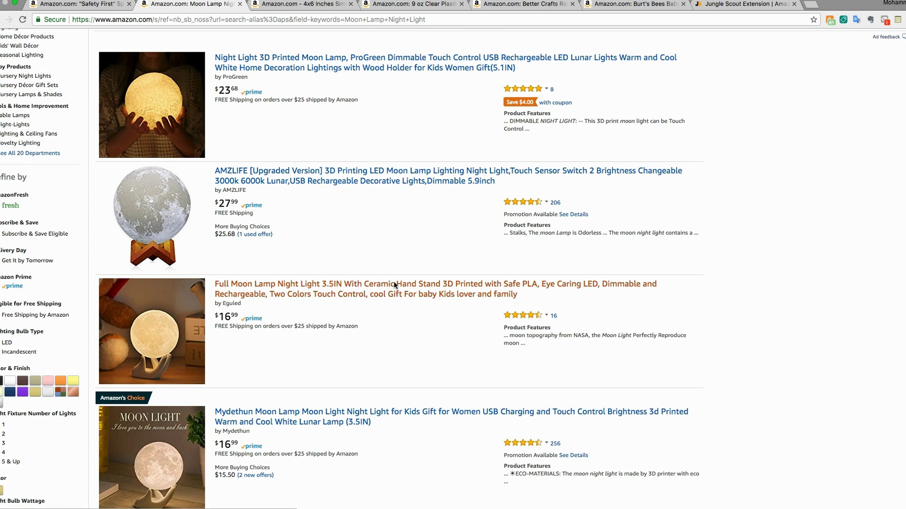
pyautogui.scroll(4, 394, 281)
# - Switch to the "Safety First" Splash-N-Swim Child-Sized Swim Masks Goggles listing and view its product details
pyautogui.click(100, 18)
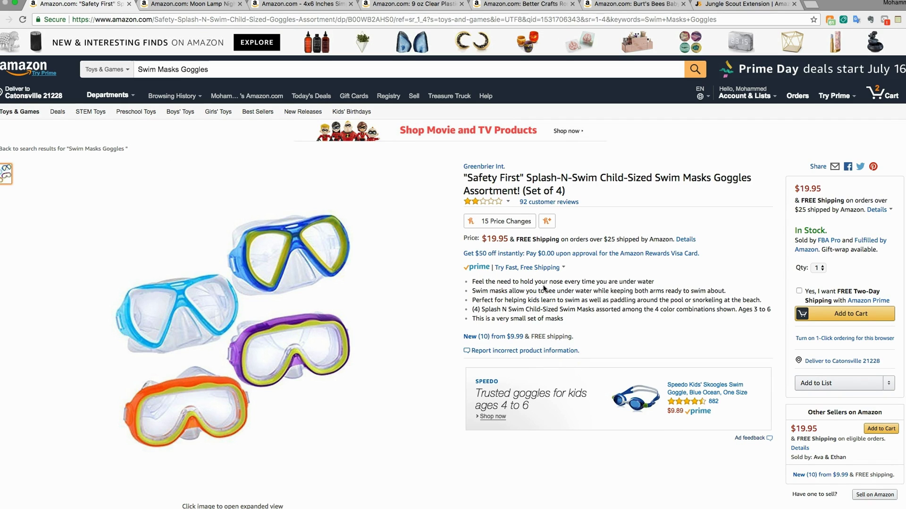
pyautogui.click(288, 277)
pyautogui.click(379, 298)
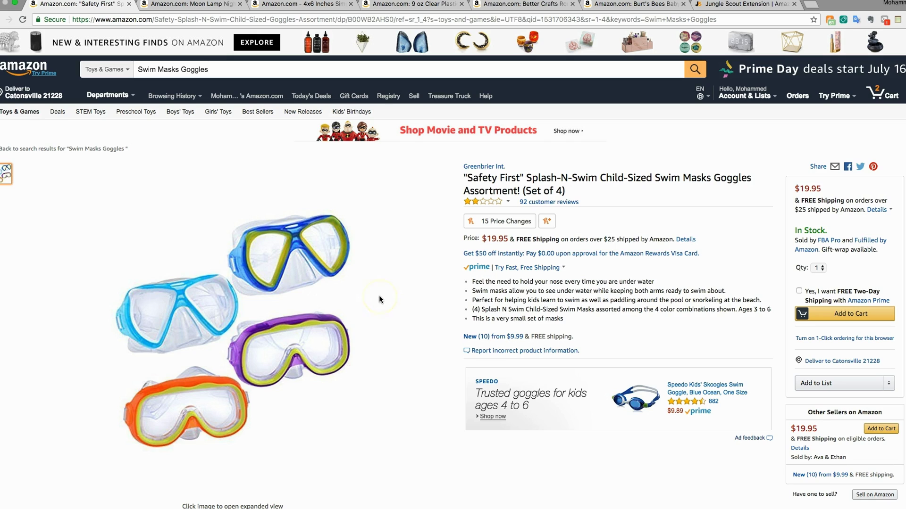